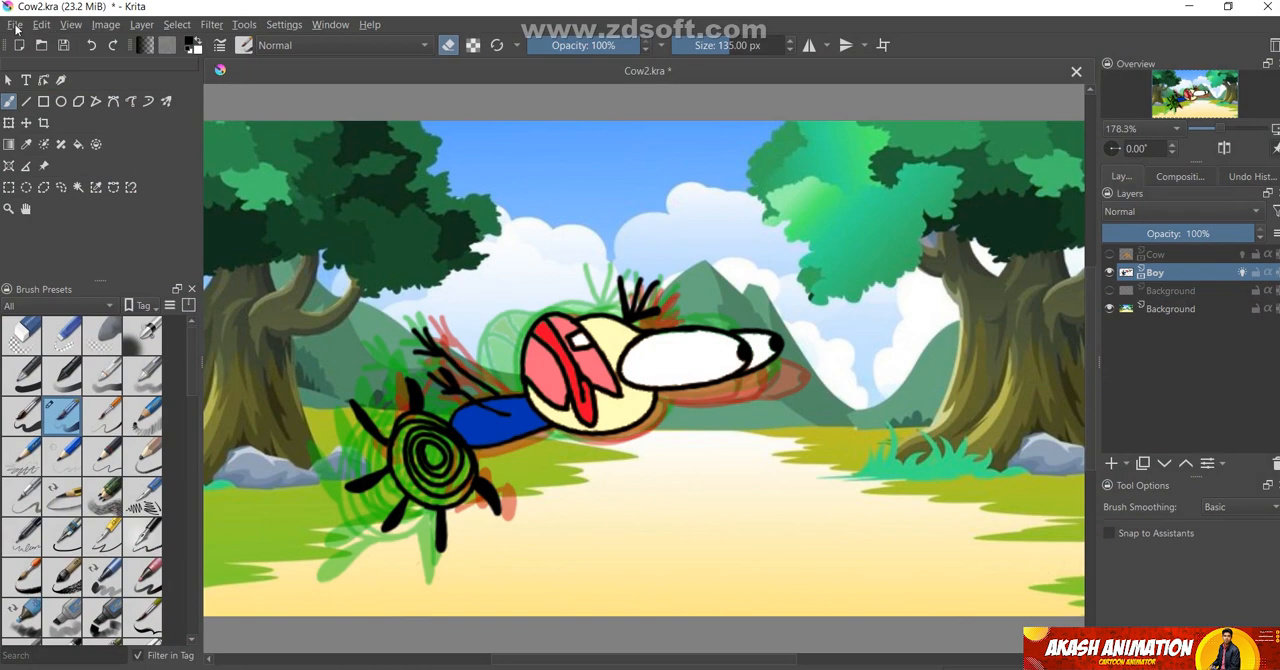
# Create a 4480 × 3508 px document and bring the pooh image from Downloads into it as a layer above the blue fill
pyautogui.click(15, 24)
pyautogui.click(35, 45)
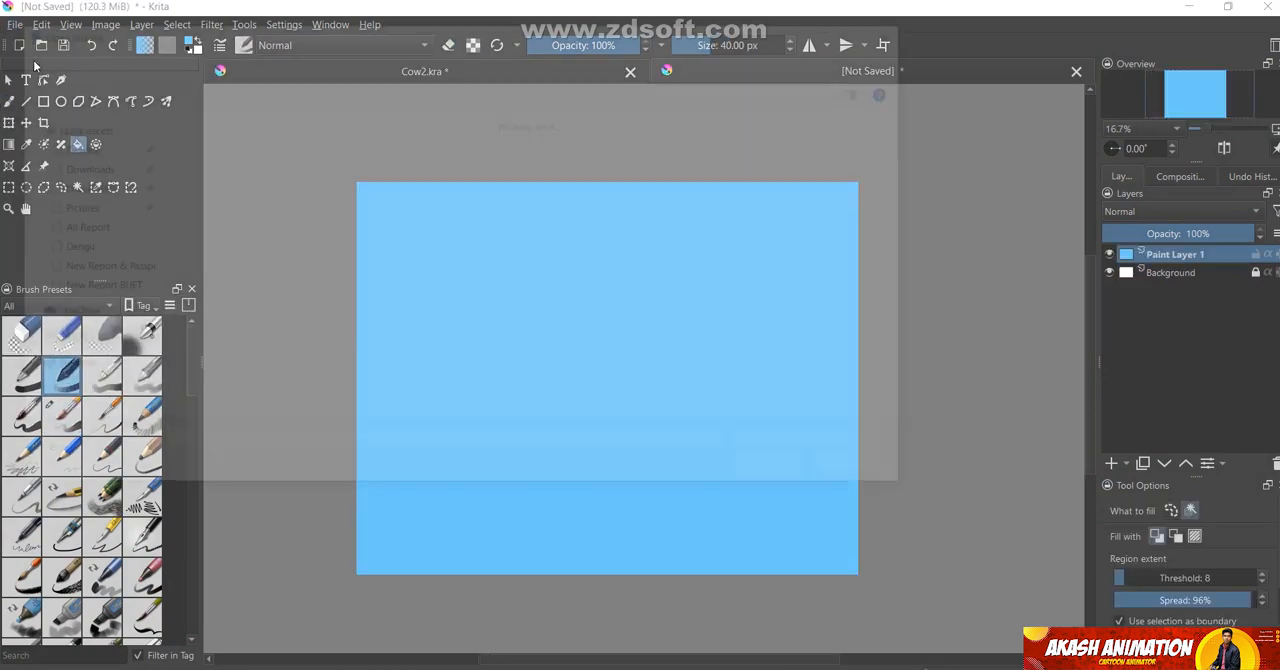
pyautogui.click(38, 48)
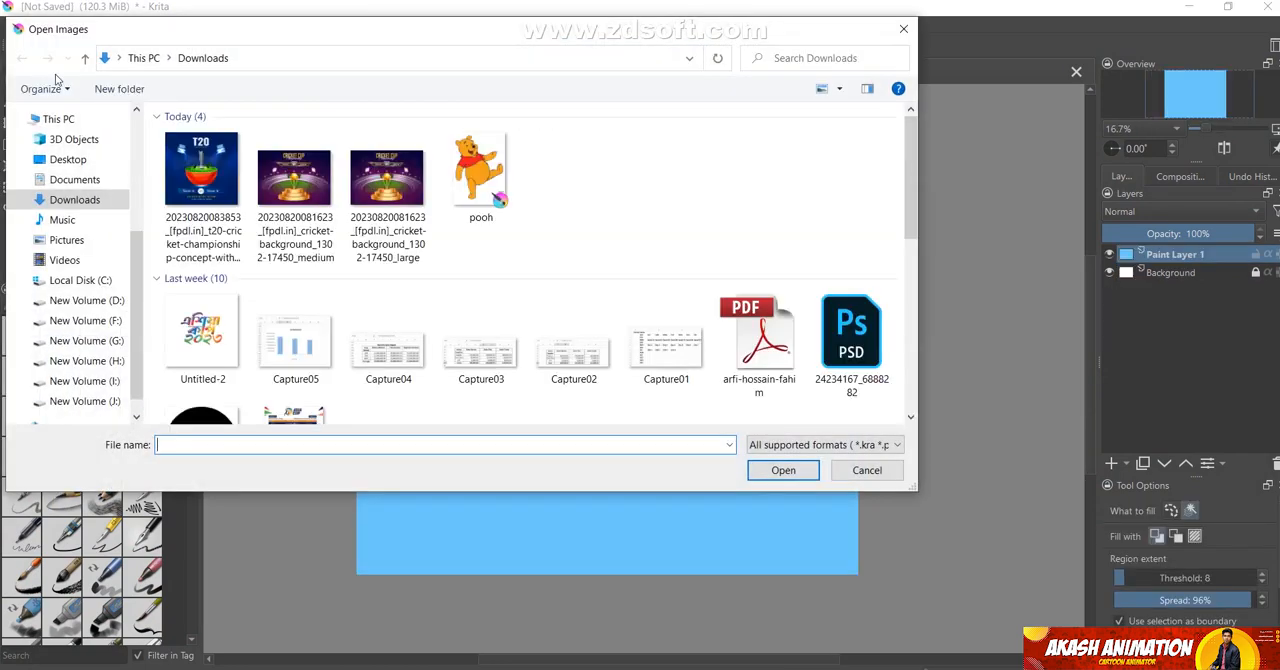
pyautogui.click(485, 172)
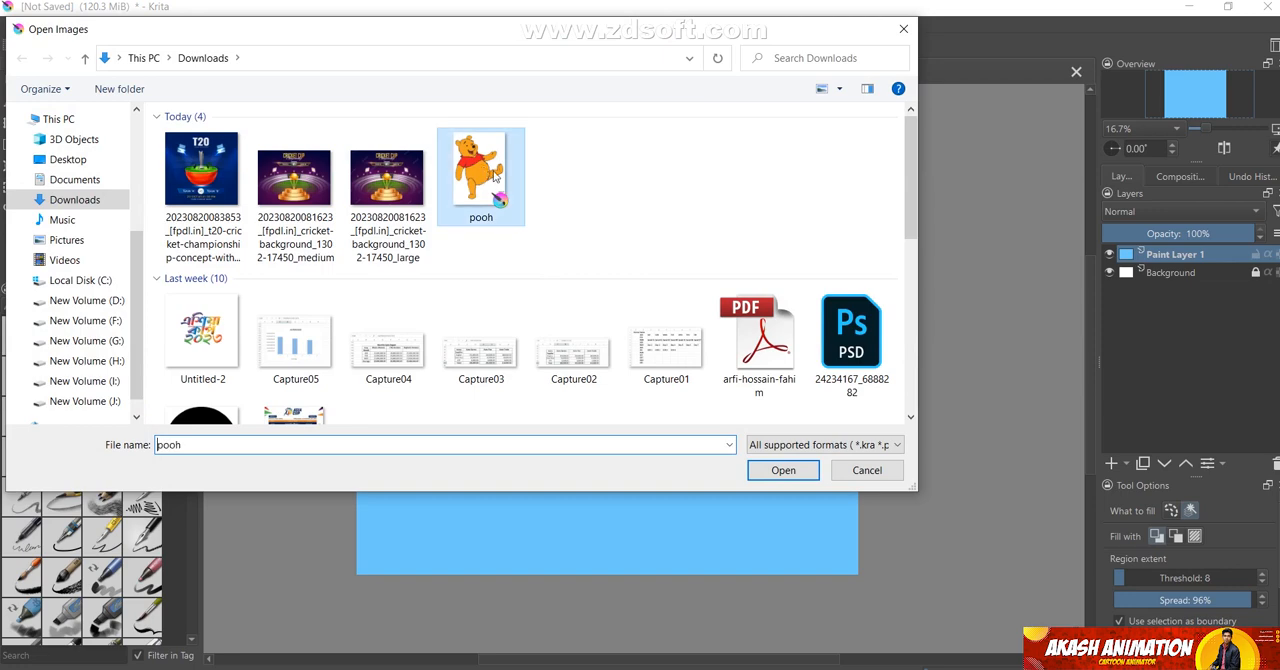
pyautogui.click(786, 470)
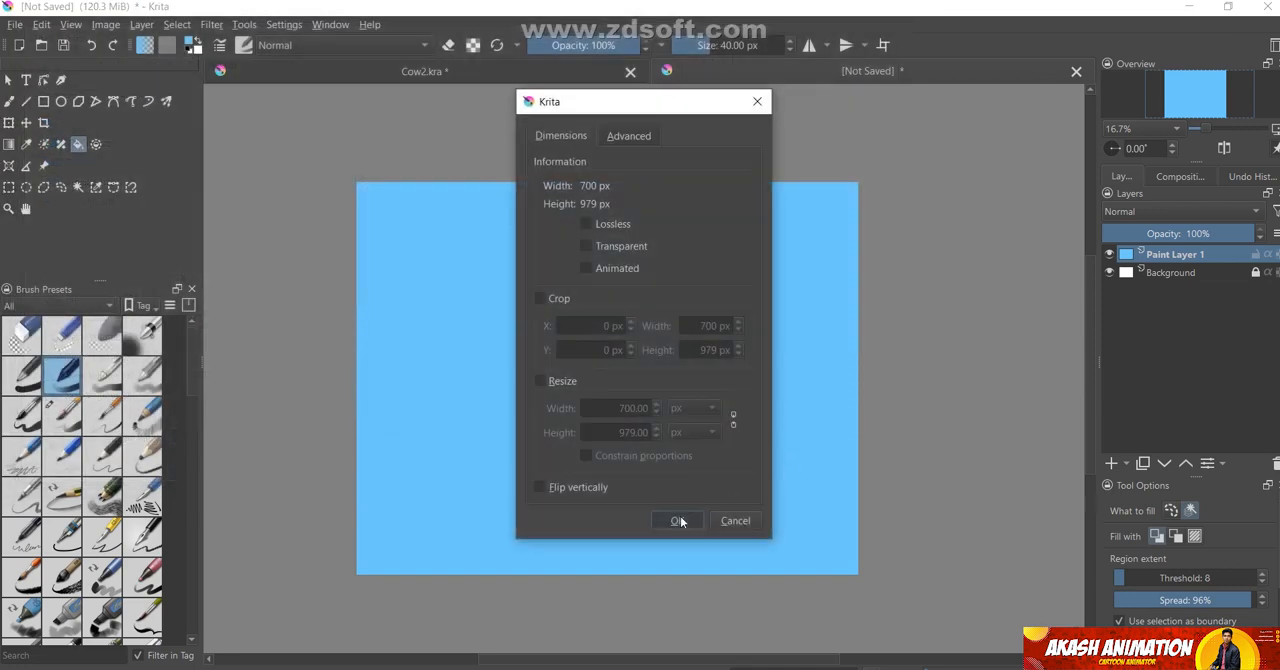
pyautogui.click(678, 521)
pyautogui.hotkey('ctrl', 't')
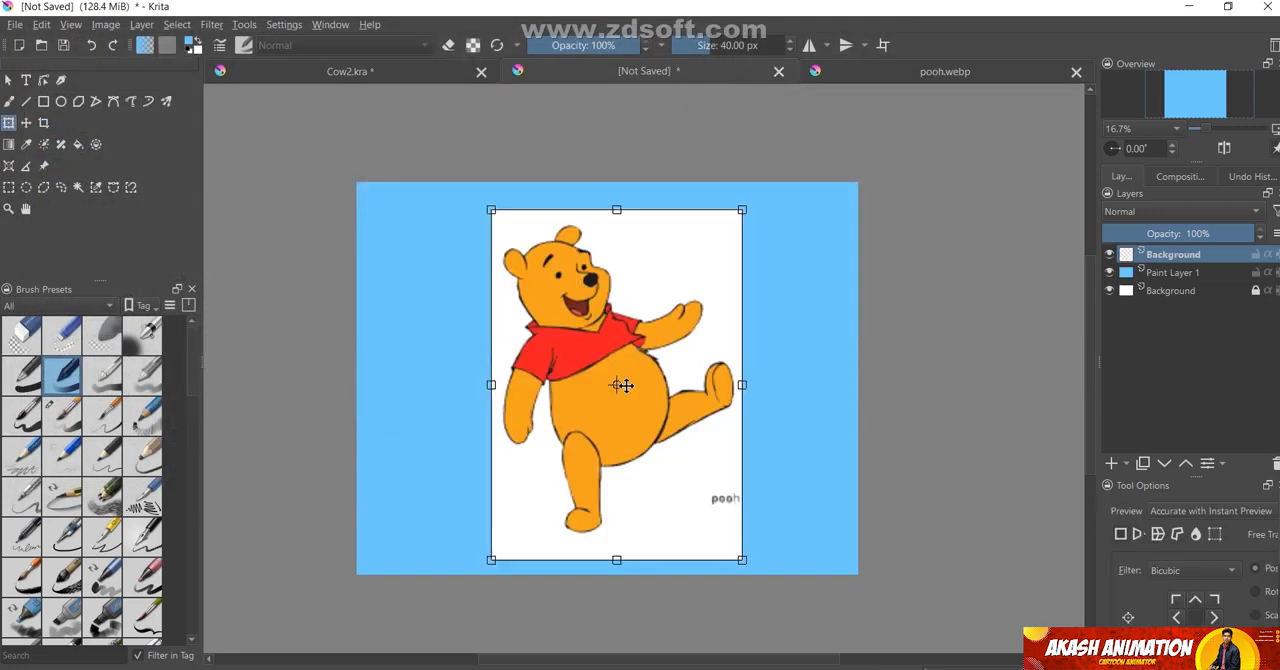
# Remove the white background around the bear with a contiguous selection, and clear the selection
pyautogui.click(79, 188)
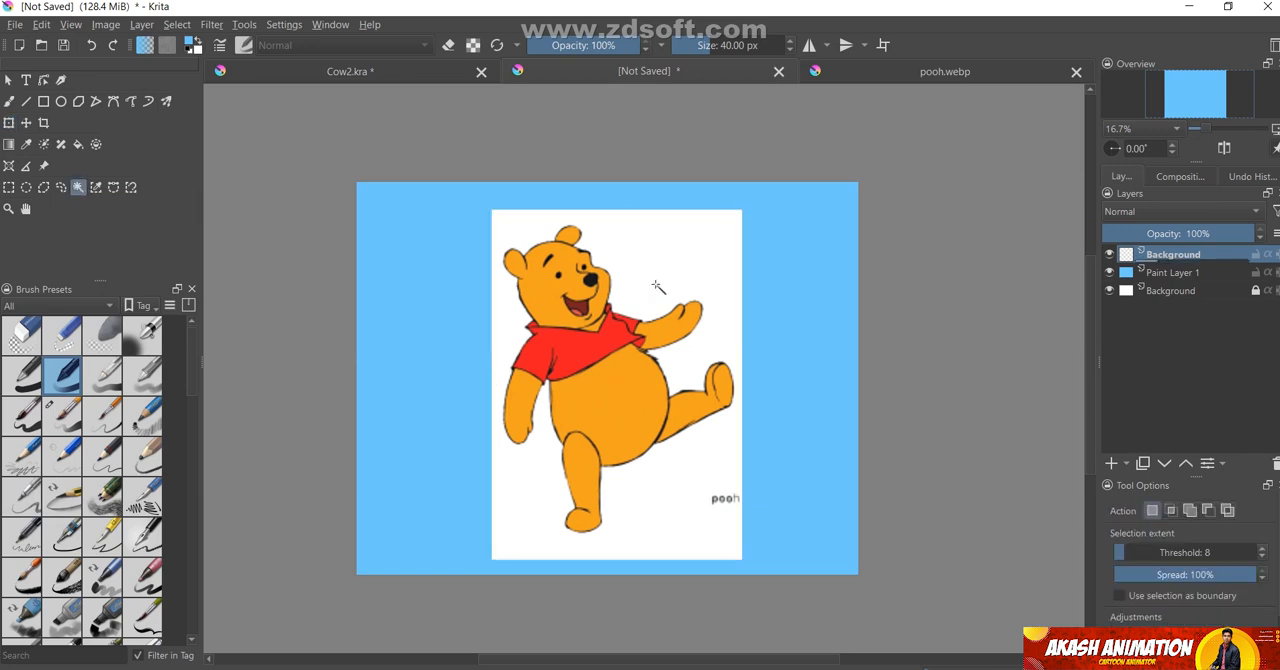
pyautogui.click(694, 275)
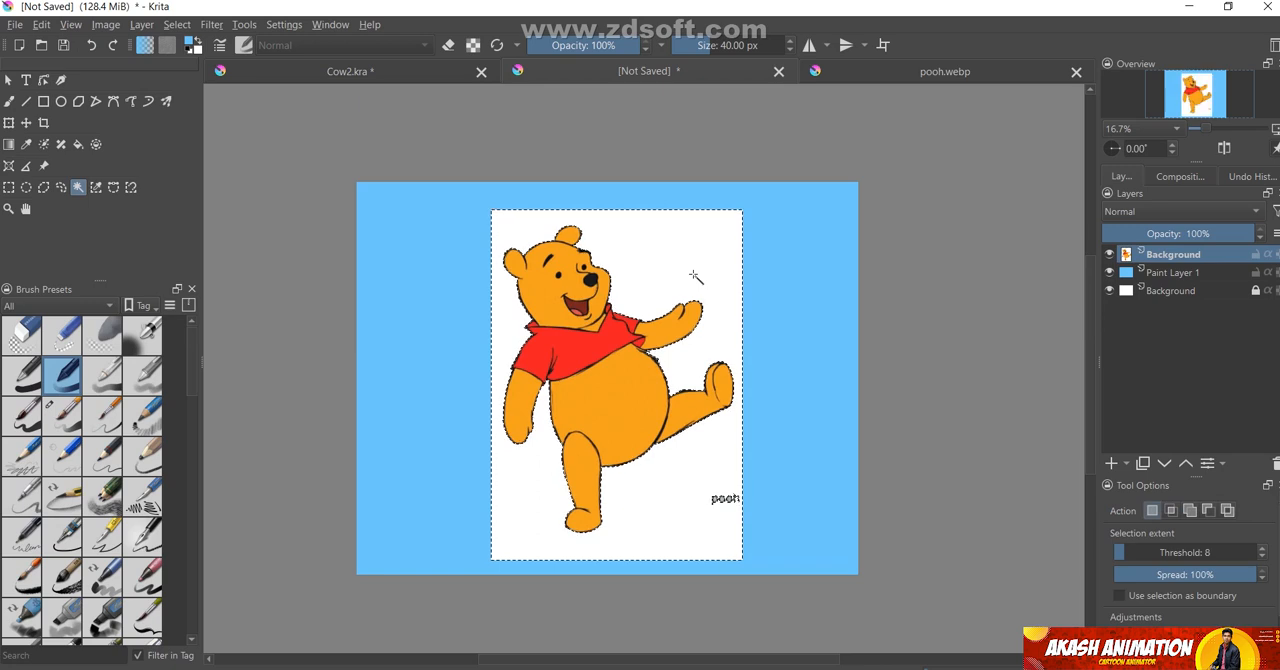
pyautogui.press('Delete')
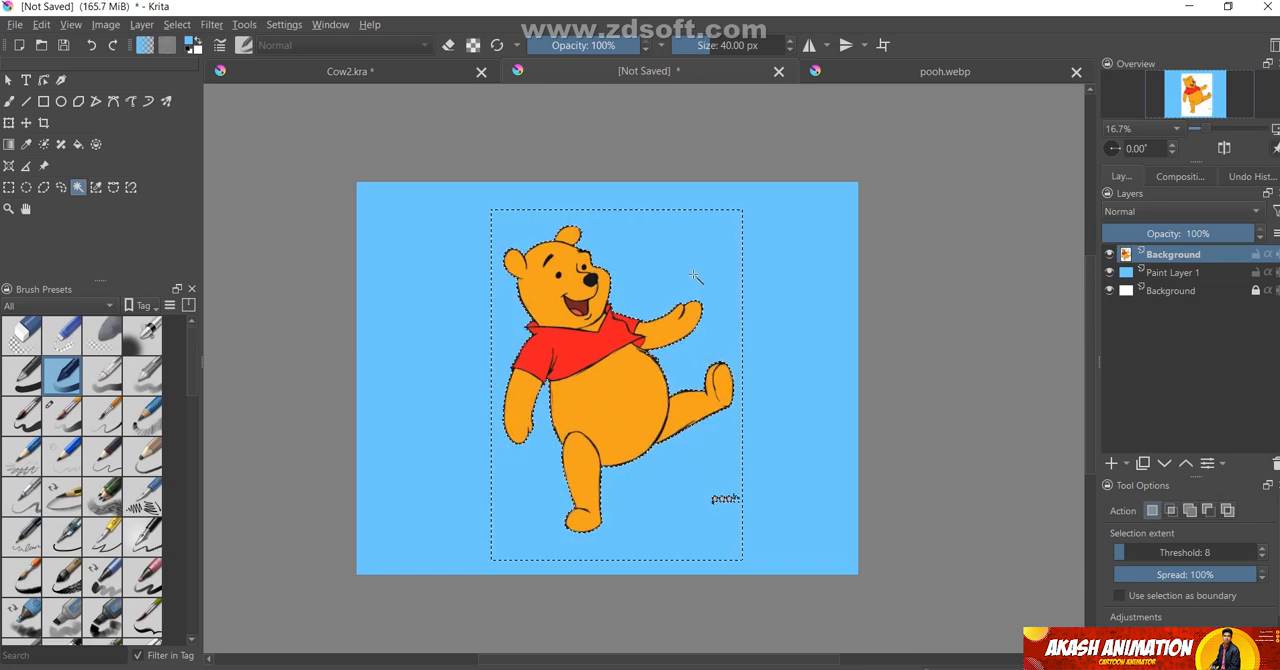
pyautogui.rightClick(692, 276)
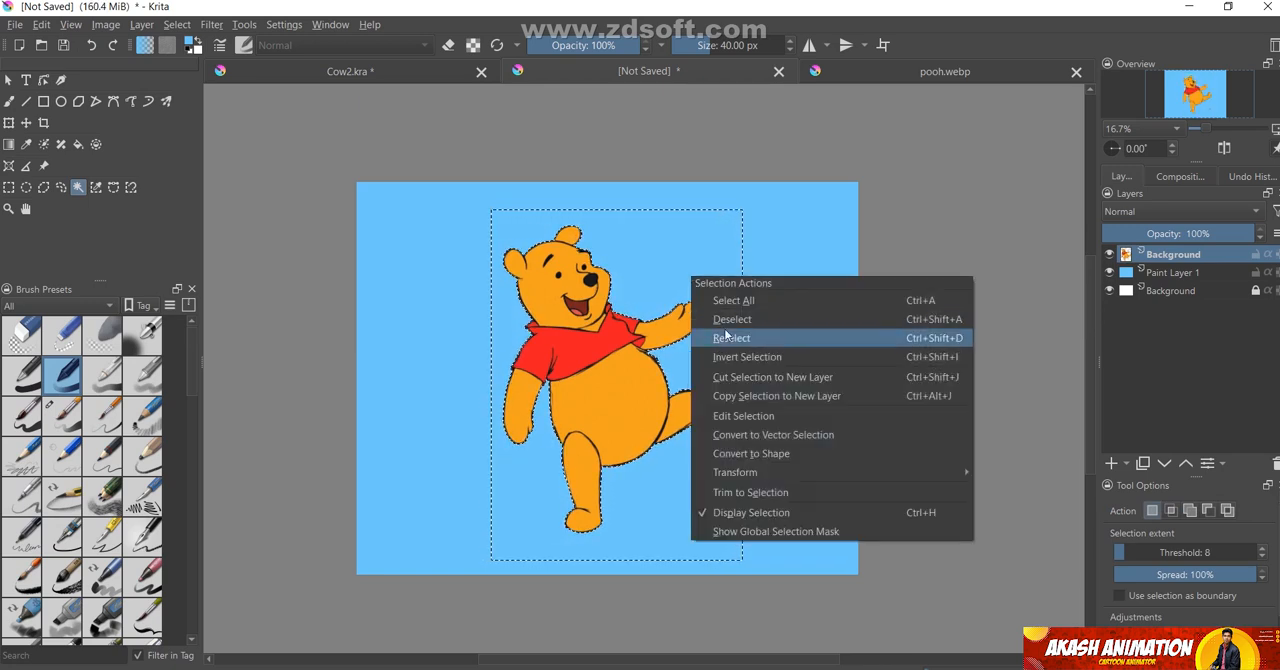
pyautogui.click(730, 321)
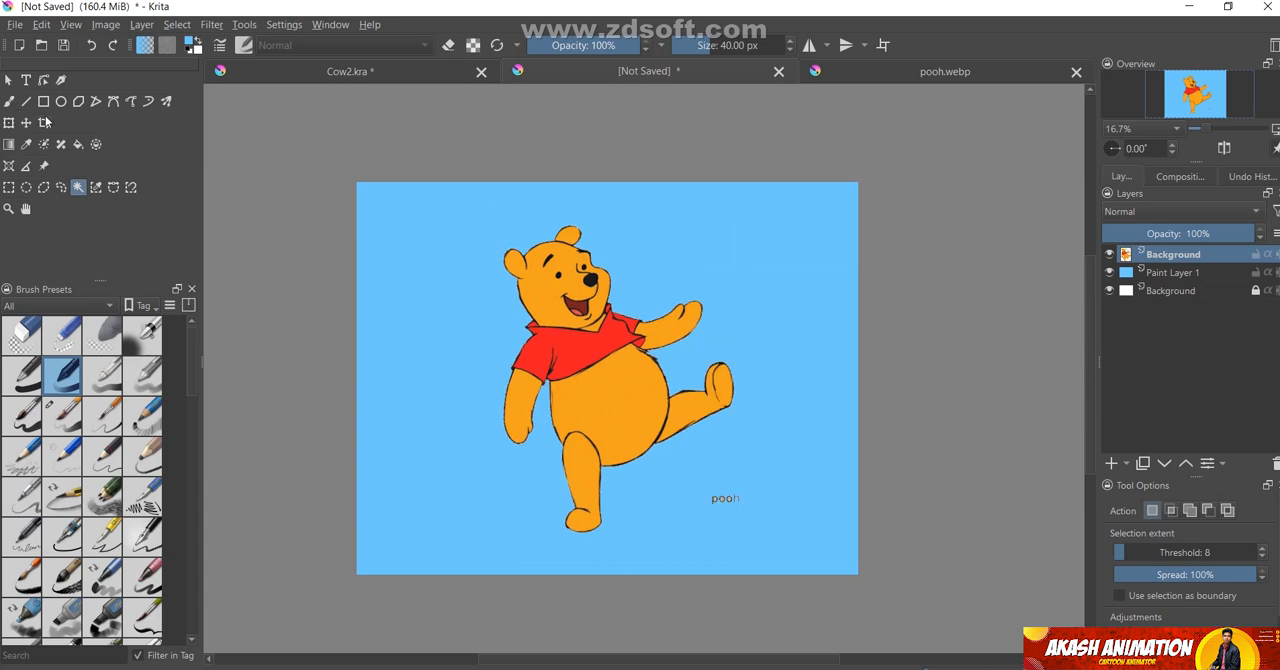
# Erase the leftover "pooh" text beside the bear's foot with the brush in eraser mode, enlarged to 118 px
pyautogui.click(10, 103)
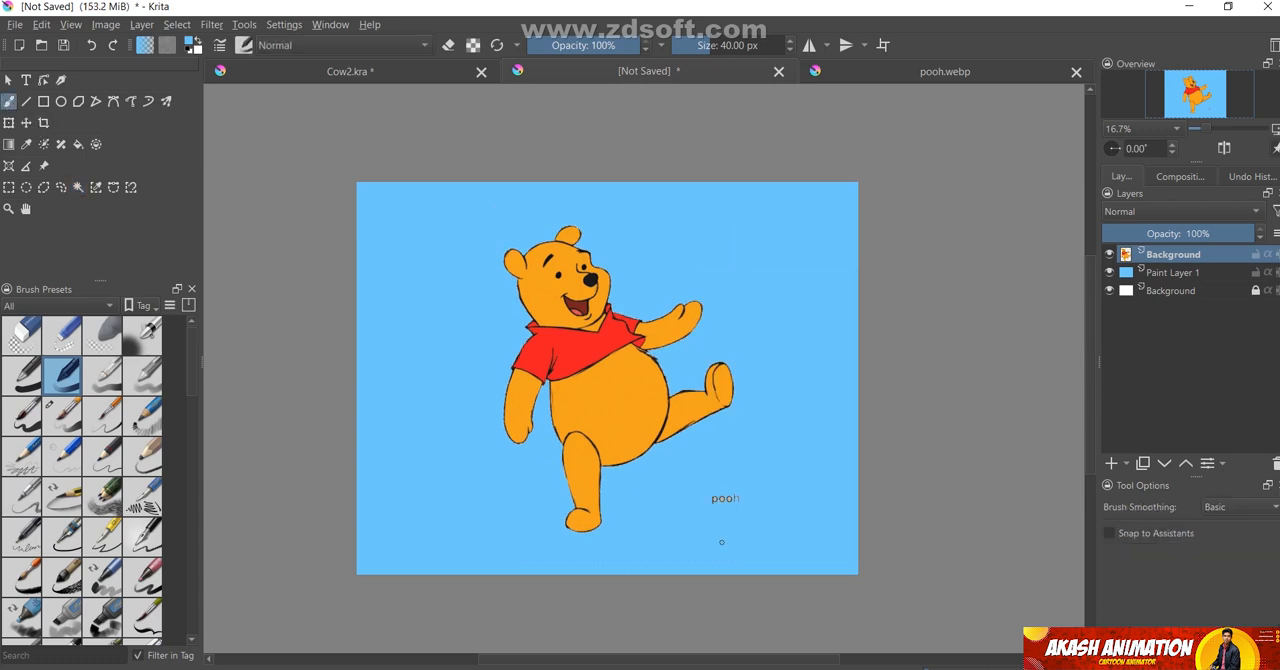
pyautogui.press('+')
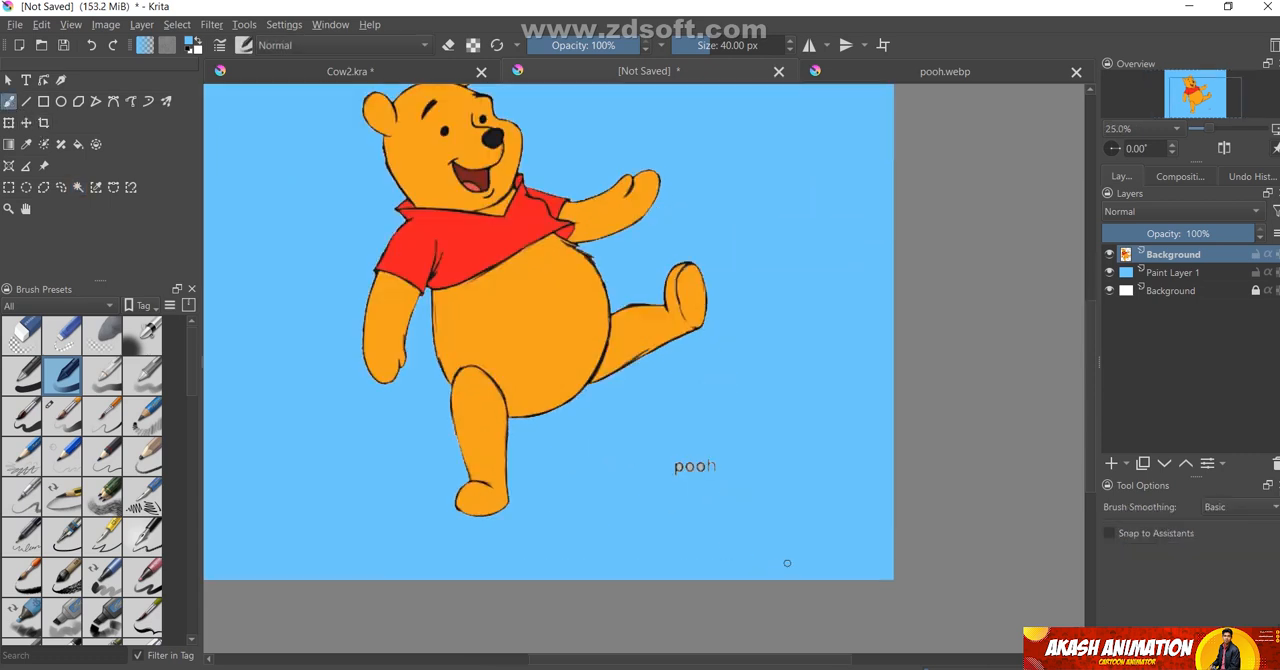
pyautogui.click(26, 145)
pyautogui.click(11, 103)
pyautogui.click(448, 46)
pyautogui.press(']')
pyautogui.press(']')
pyautogui.press(']')
pyautogui.press(']')
pyautogui.press(']')
pyautogui.press(']')
pyautogui.press(']')
pyautogui.press(']')
pyautogui.press(']')
pyautogui.press(']')
pyautogui.press(']')
pyautogui.press(']')
pyautogui.press(']')
pyautogui.press(']')
pyautogui.press(']')
pyautogui.press(']')
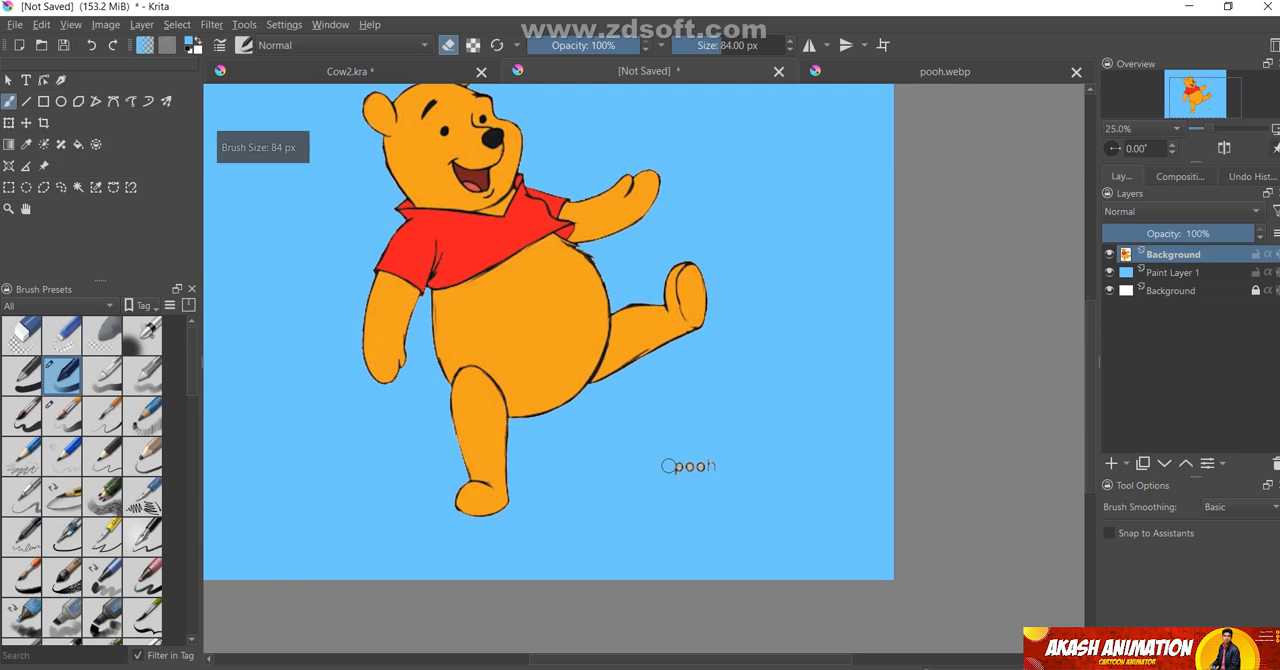
pyautogui.moveTo(671, 469)
pyautogui.mouseDown()
pyautogui.moveTo(760, 459)
pyautogui.moveTo(622, 462)
pyautogui.moveTo(725, 476)
pyautogui.mouseUp()
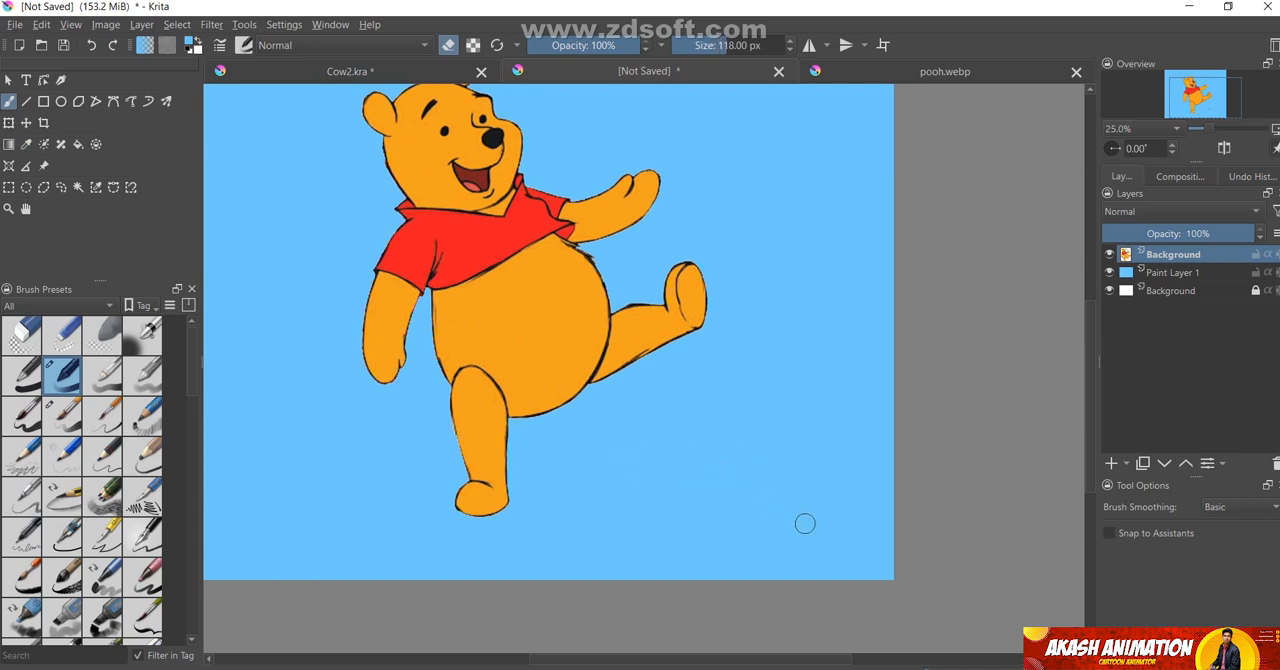
pyautogui.scroll(-2, 797, 492)
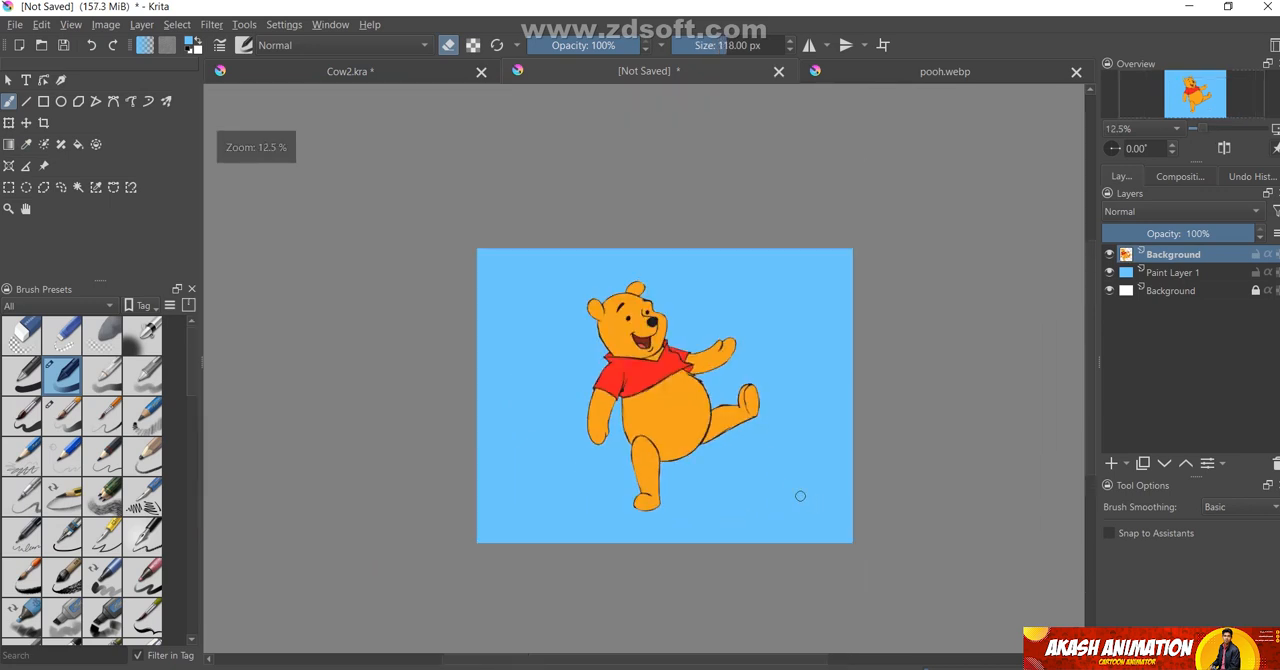
pyautogui.scroll(1, 642, 450)
pyautogui.click(8, 79)
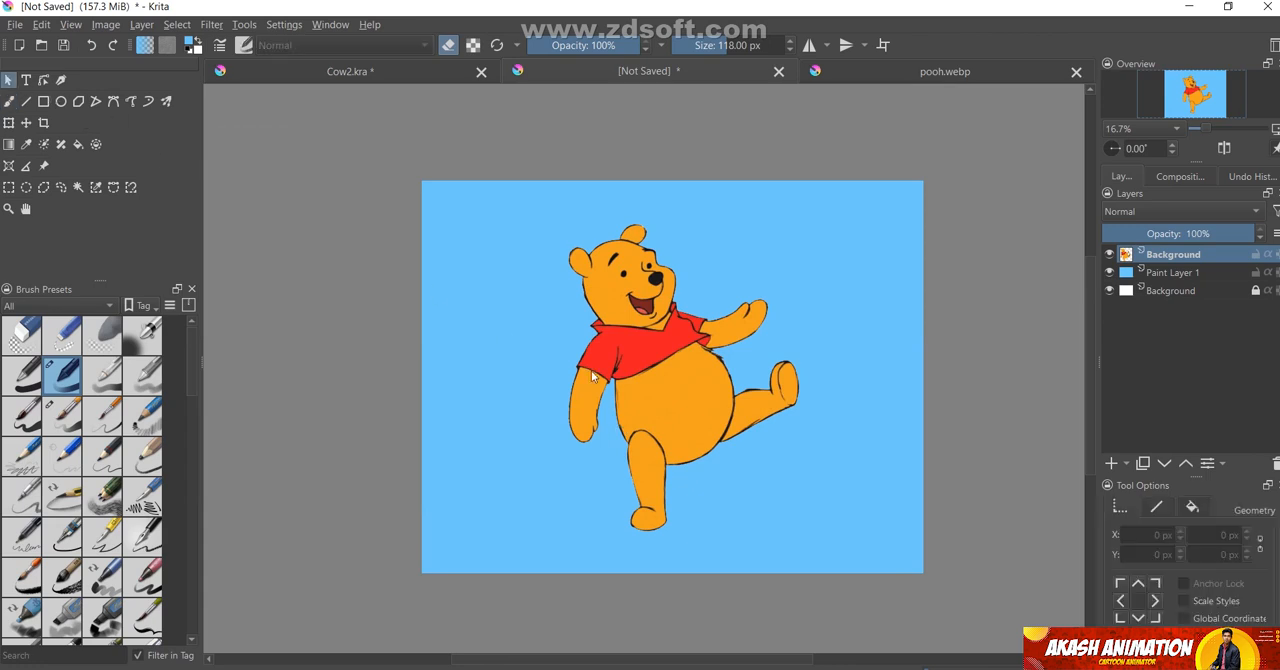
pyautogui.click(658, 380)
pyautogui.hotkey('ctrl', 't')
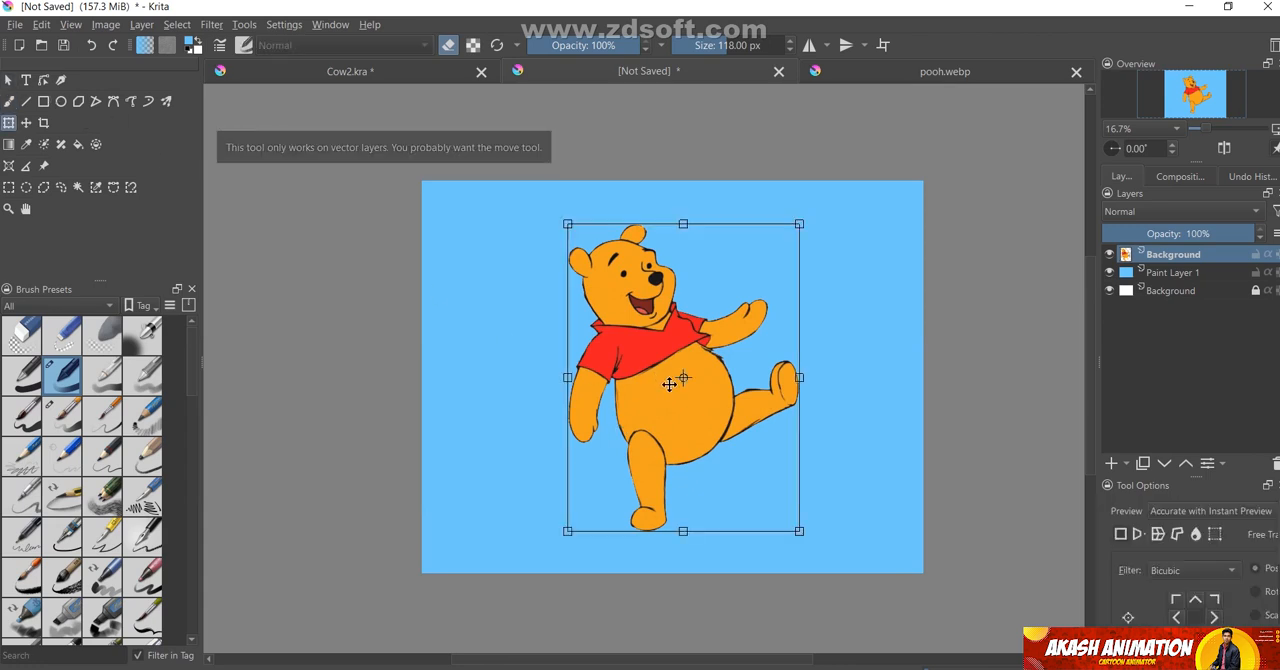
pyautogui.moveTo(662, 382)
pyautogui.mouseDown()
pyautogui.moveTo(520, 382)
pyautogui.moveTo(686, 391)
pyautogui.moveTo(671, 374)
pyautogui.mouseUp()
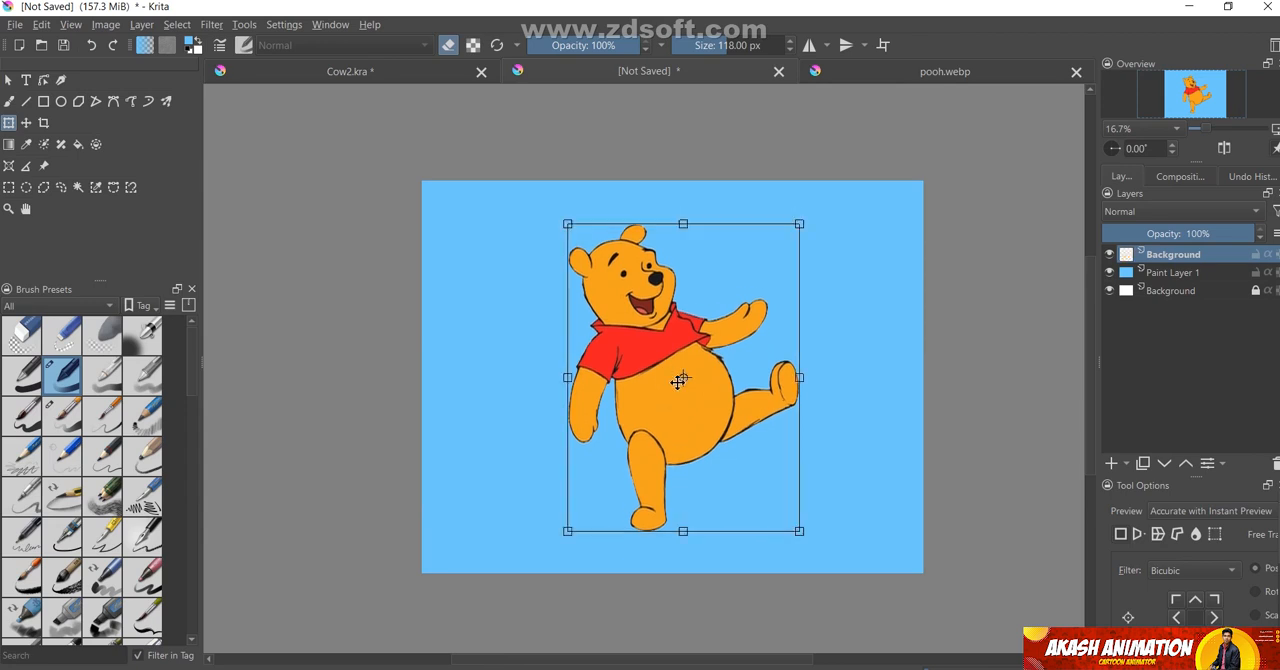
pyautogui.scroll(1, 777, 514)
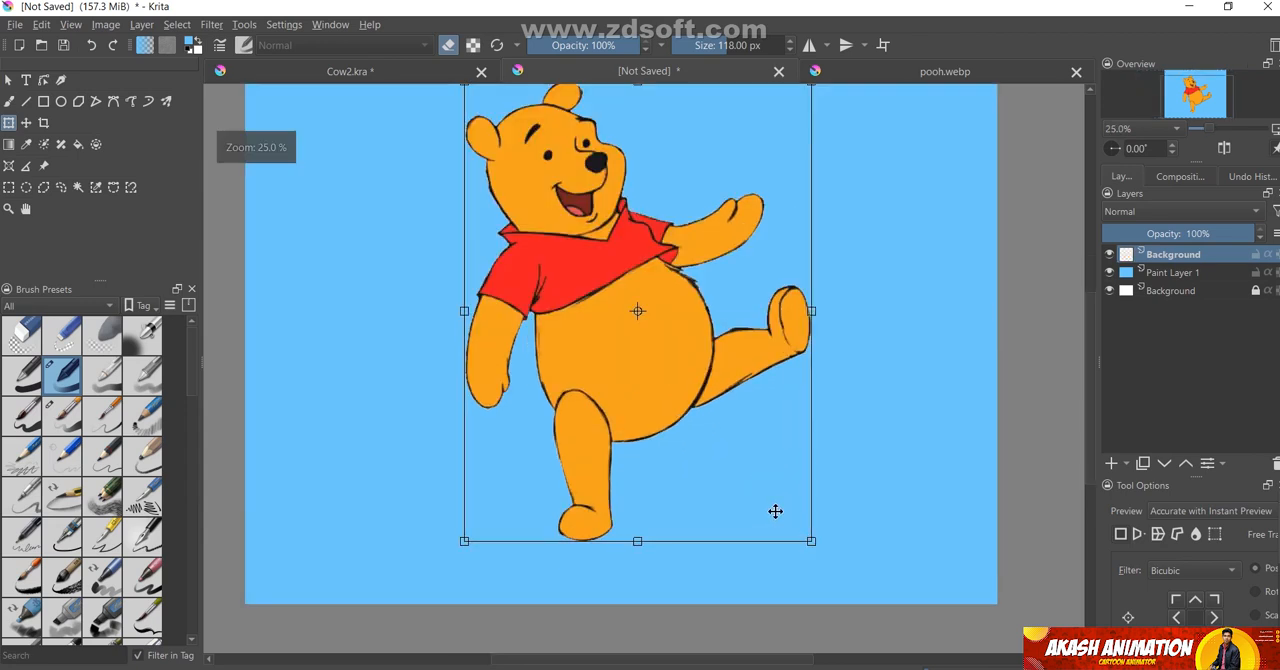
pyautogui.scroll(1, 764, 465)
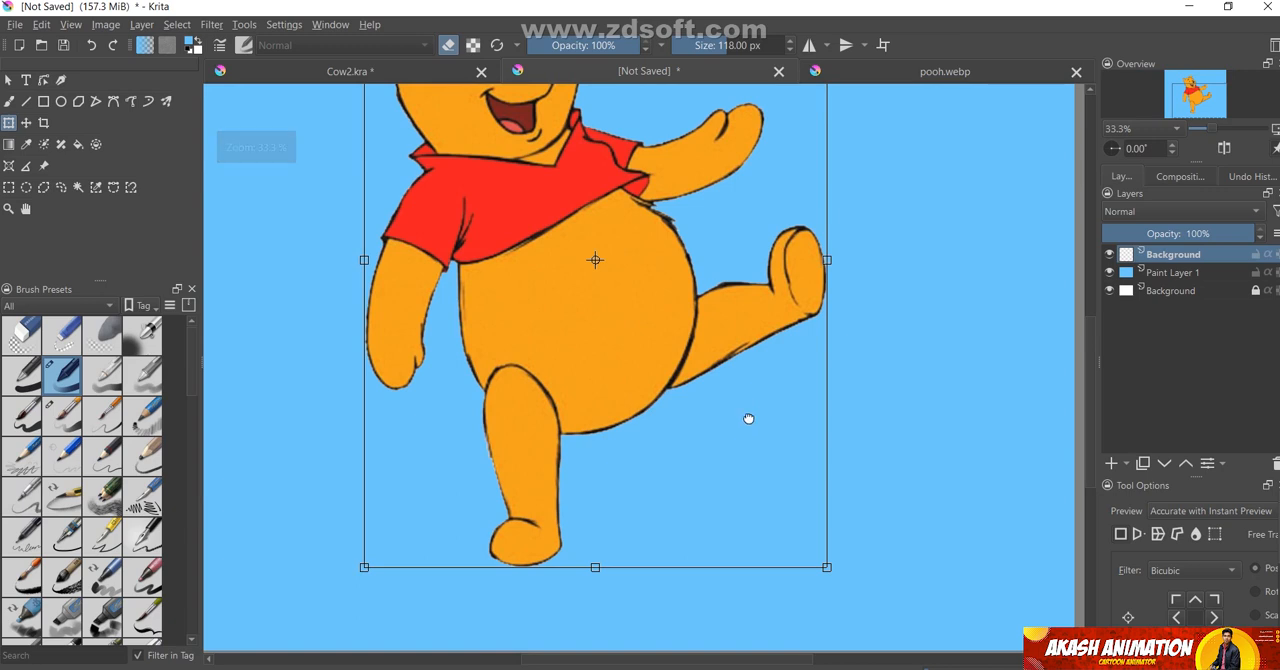
pyautogui.moveTo(746, 417); pyautogui.dragTo(732, 453)
# Activate the Freehand Selection tool and switch the workspace to Animation
pyautogui.click(61, 187)
pyautogui.click(330, 24)
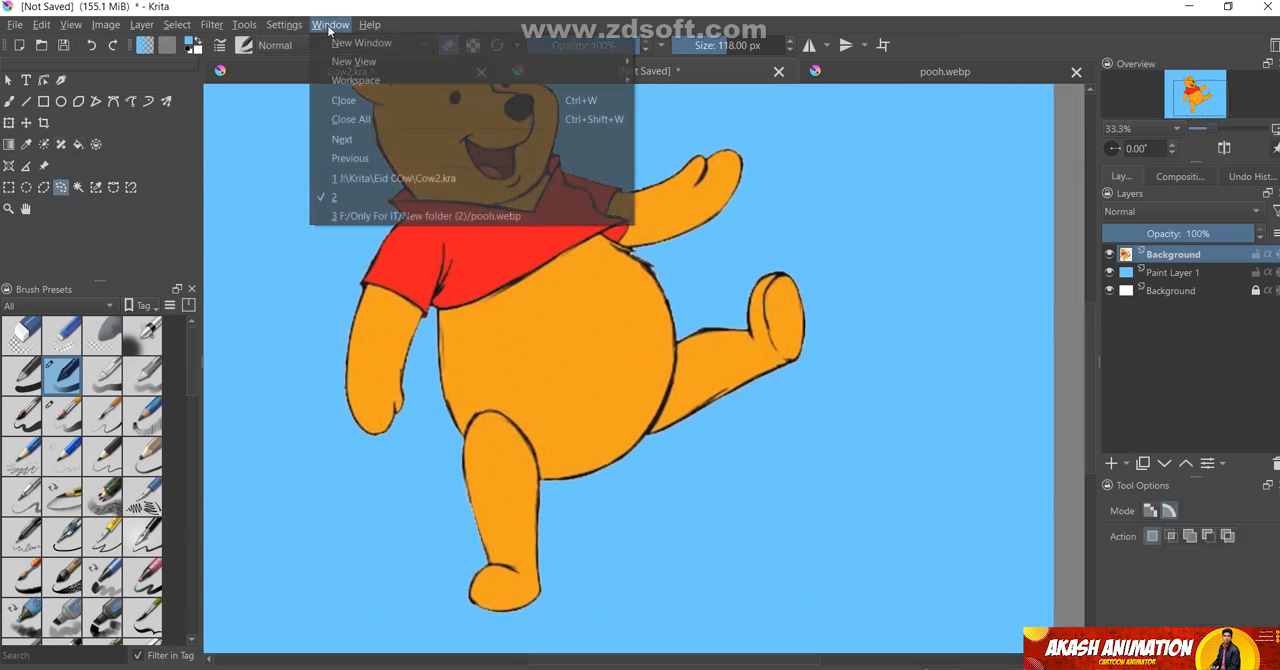
pyautogui.moveTo(352, 80)
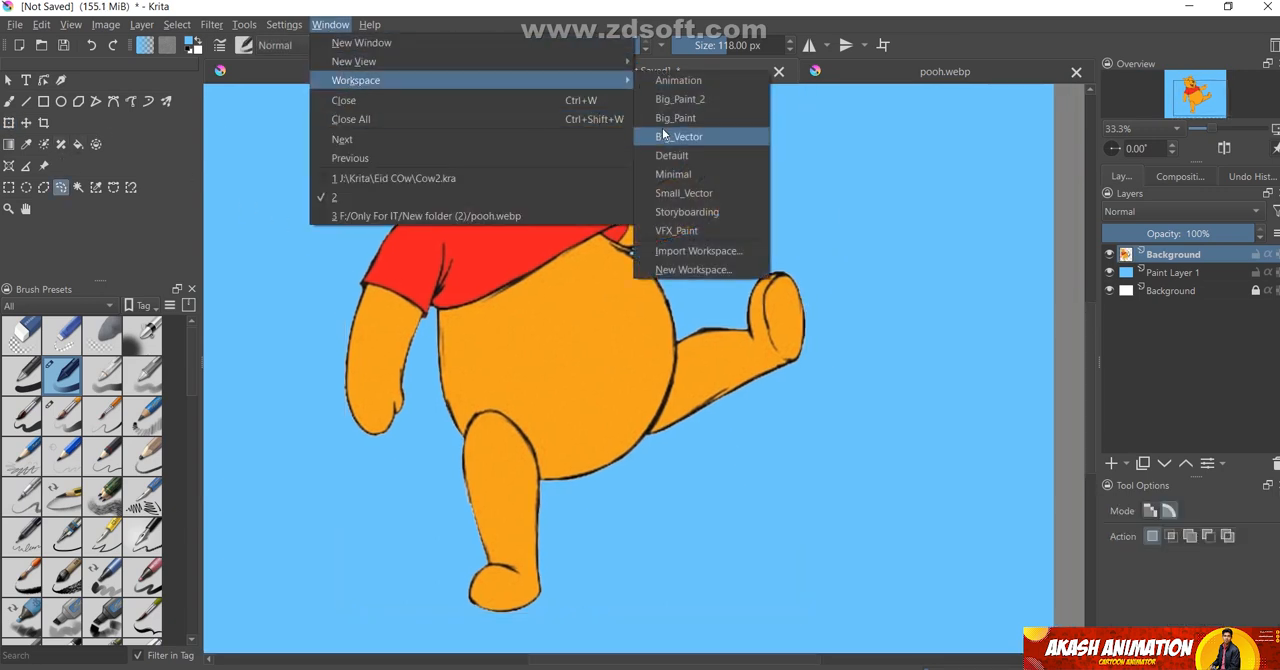
pyautogui.click(684, 80)
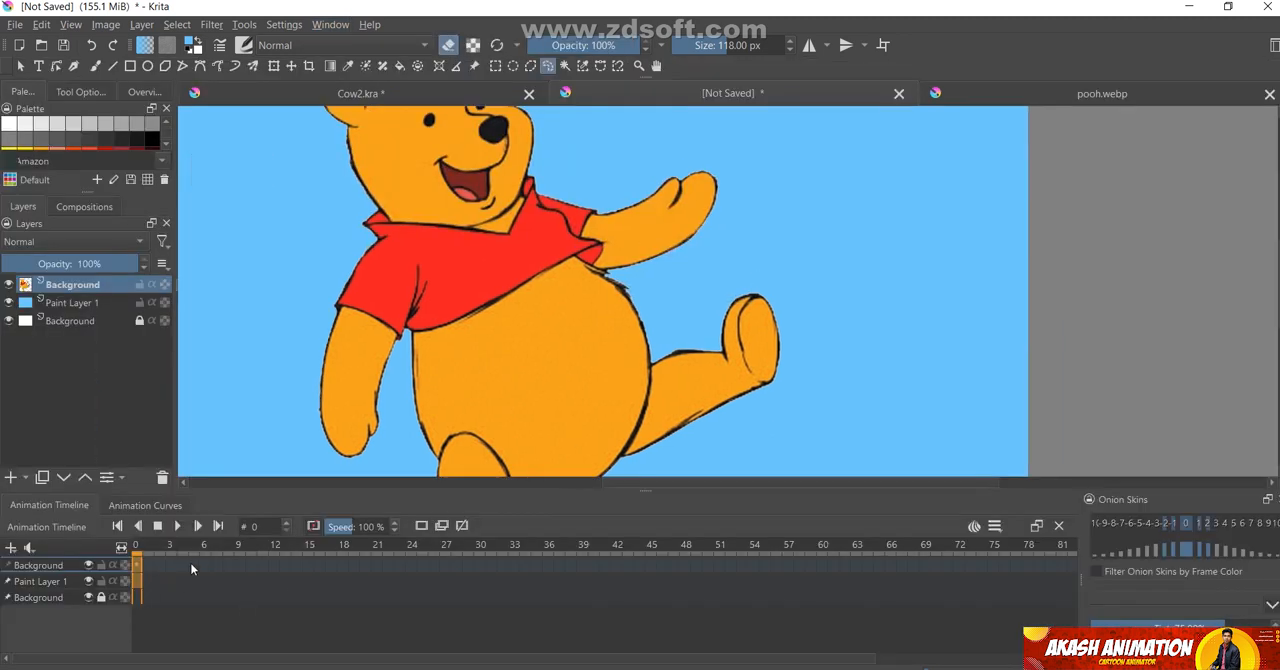
# Create a duplicate frame at frame 7 on the bear layer in the animation timeline
pyautogui.scroll(-2, 746, 306)
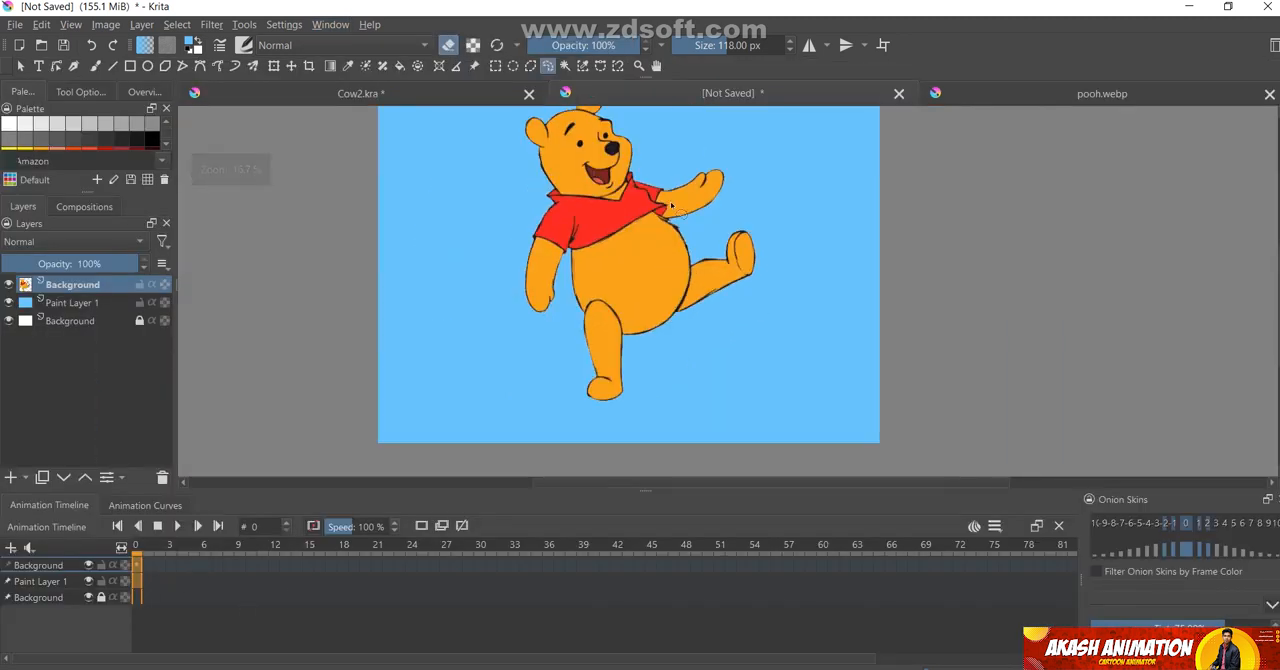
pyautogui.scroll(1, 669, 208)
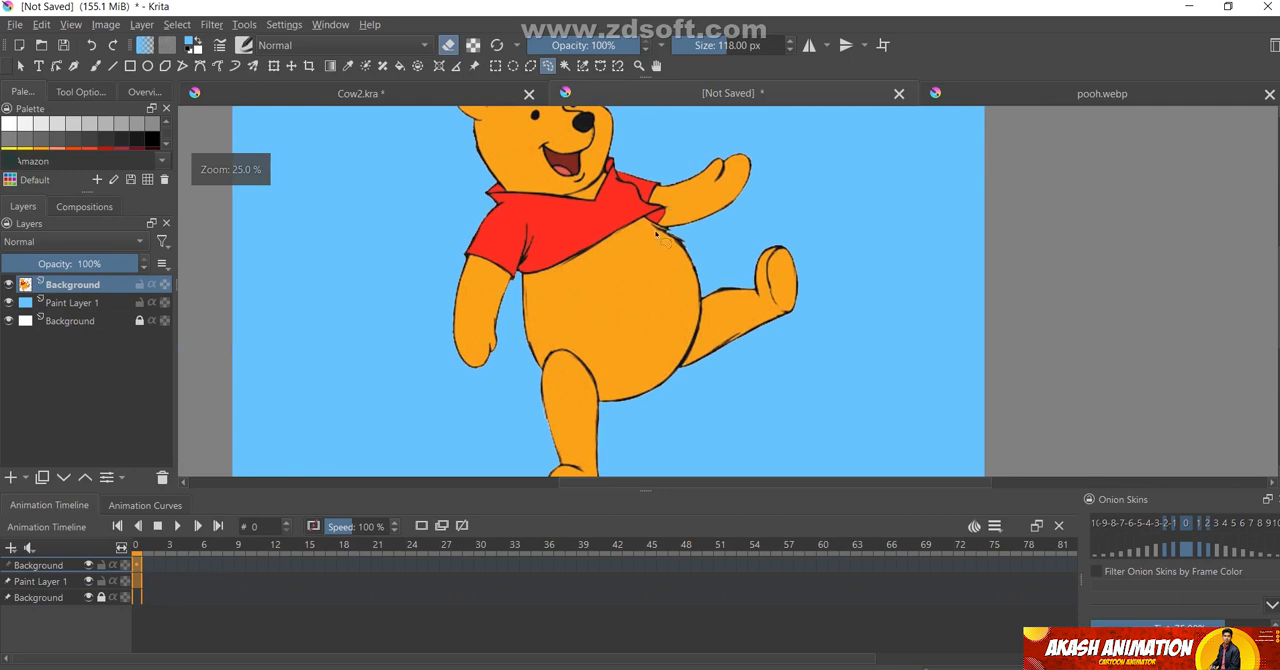
pyautogui.click(214, 565)
pyautogui.rightClick(214, 564)
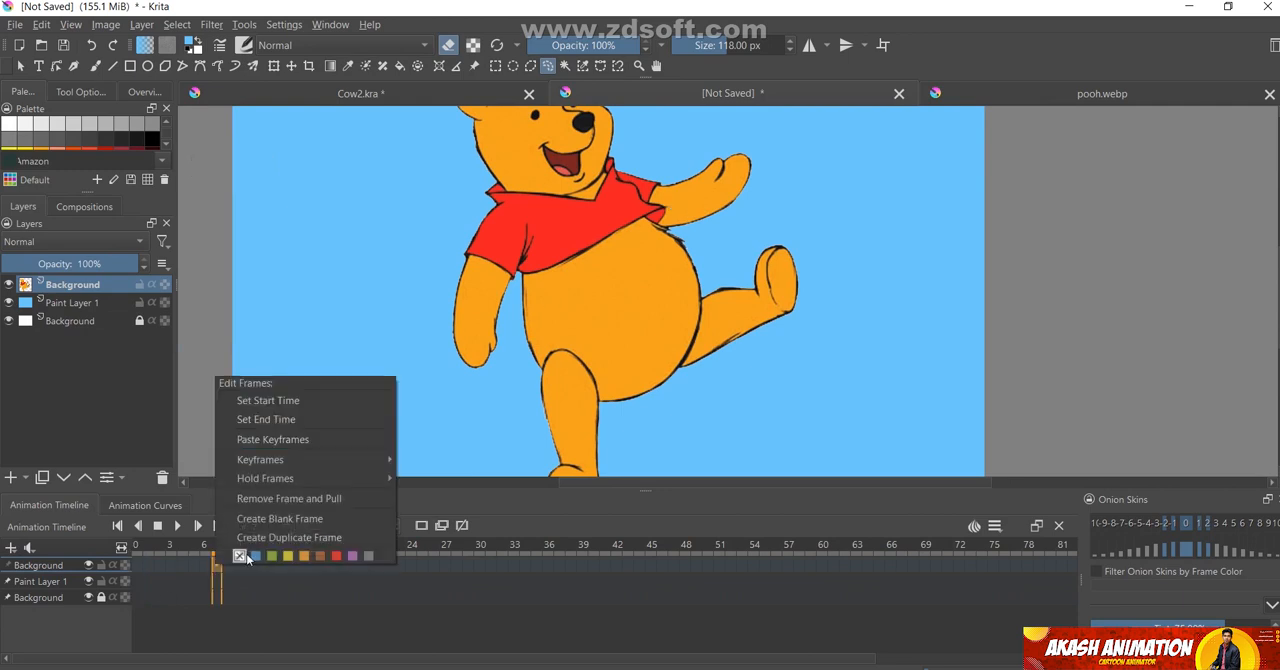
pyautogui.click(289, 537)
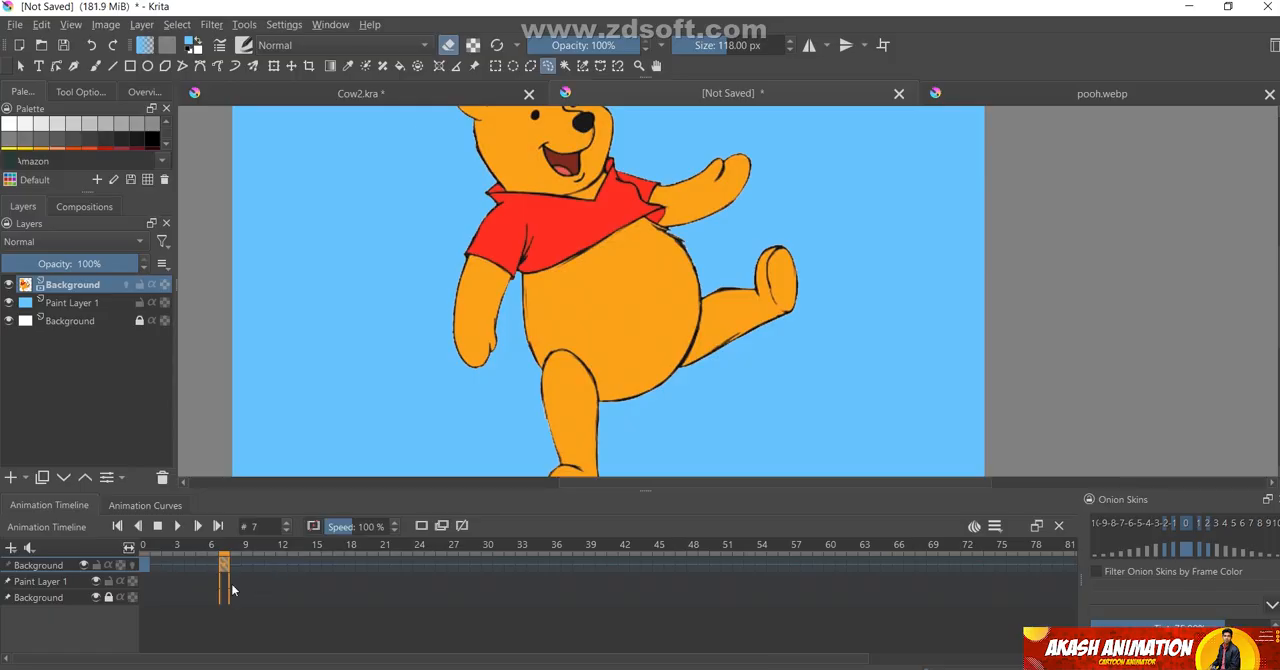
# Select the bear's raised leg with a freehand outline, rotate it clockwise to point downward, and move it to the lower belly
pyautogui.scroll(2, 746, 357)
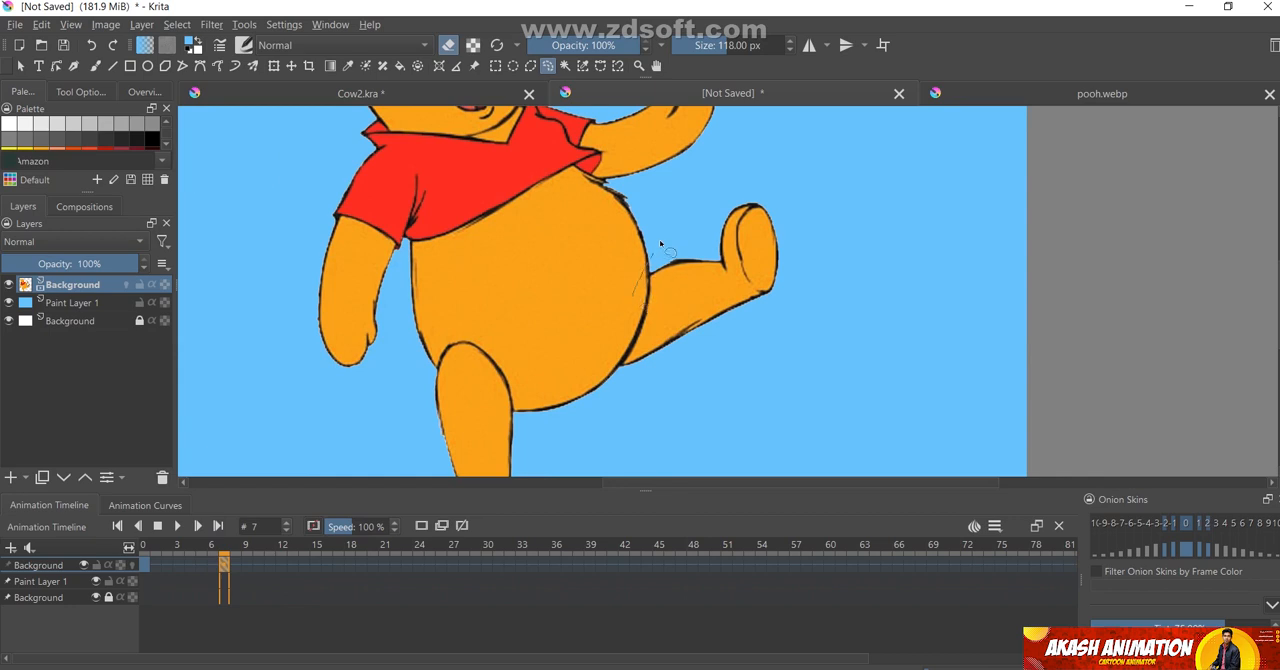
pyautogui.moveTo(660, 243)
pyautogui.mouseDown()
pyautogui.moveTo(745, 187)
pyautogui.moveTo(785, 197)
pyautogui.moveTo(807, 258)
pyautogui.moveTo(777, 339)
pyautogui.moveTo(677, 403)
pyautogui.moveTo(593, 412)
pyautogui.moveTo(634, 286)
pyautogui.mouseUp()
pyautogui.scroll(-1, 590, 315)
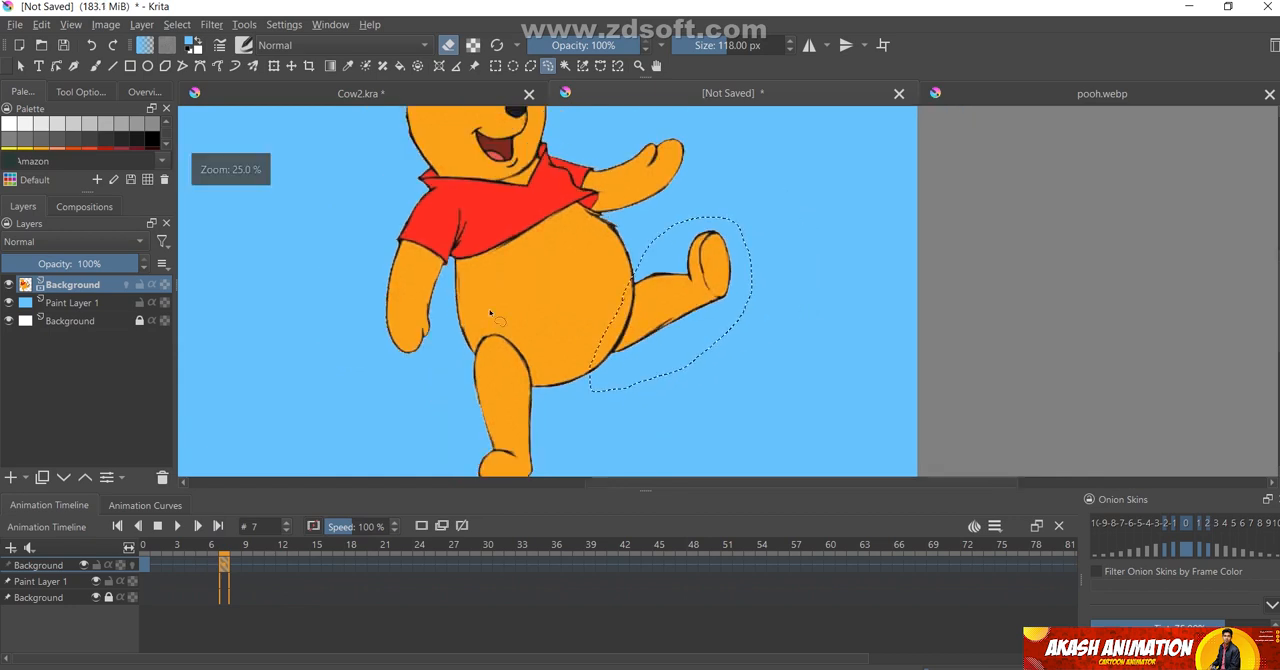
pyautogui.click(276, 66)
pyautogui.moveTo(769, 200); pyautogui.dragTo(779, 396)
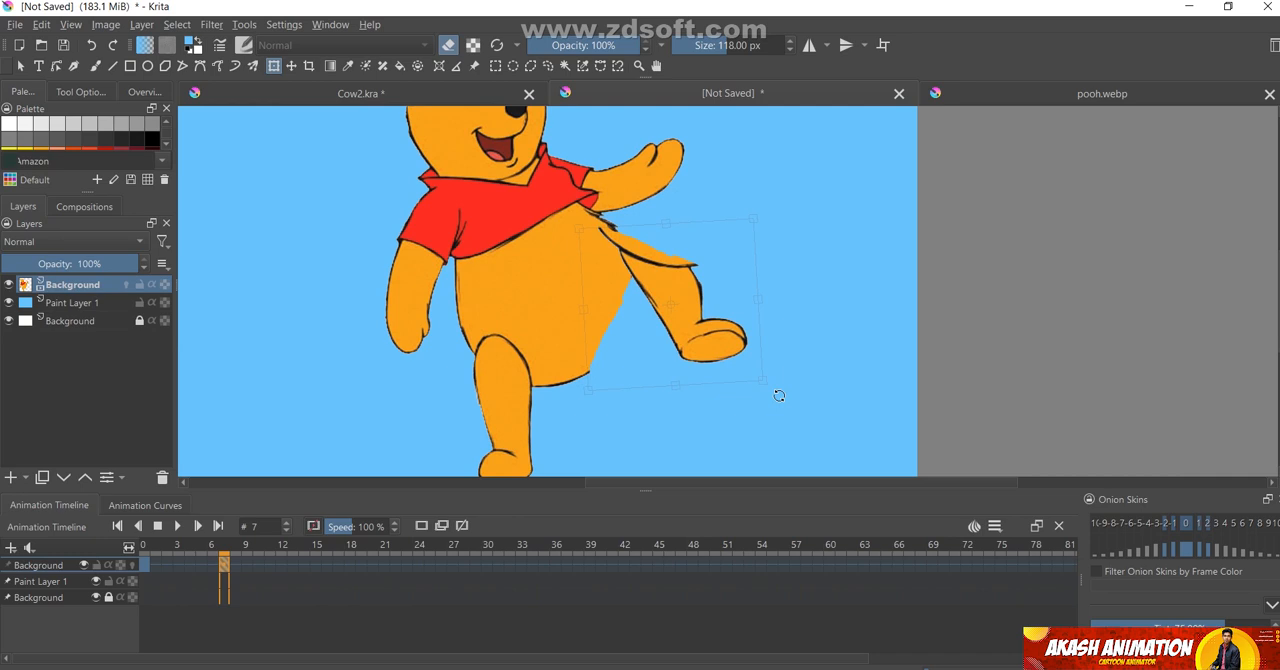
pyautogui.moveTo(669, 299); pyautogui.dragTo(629, 400)
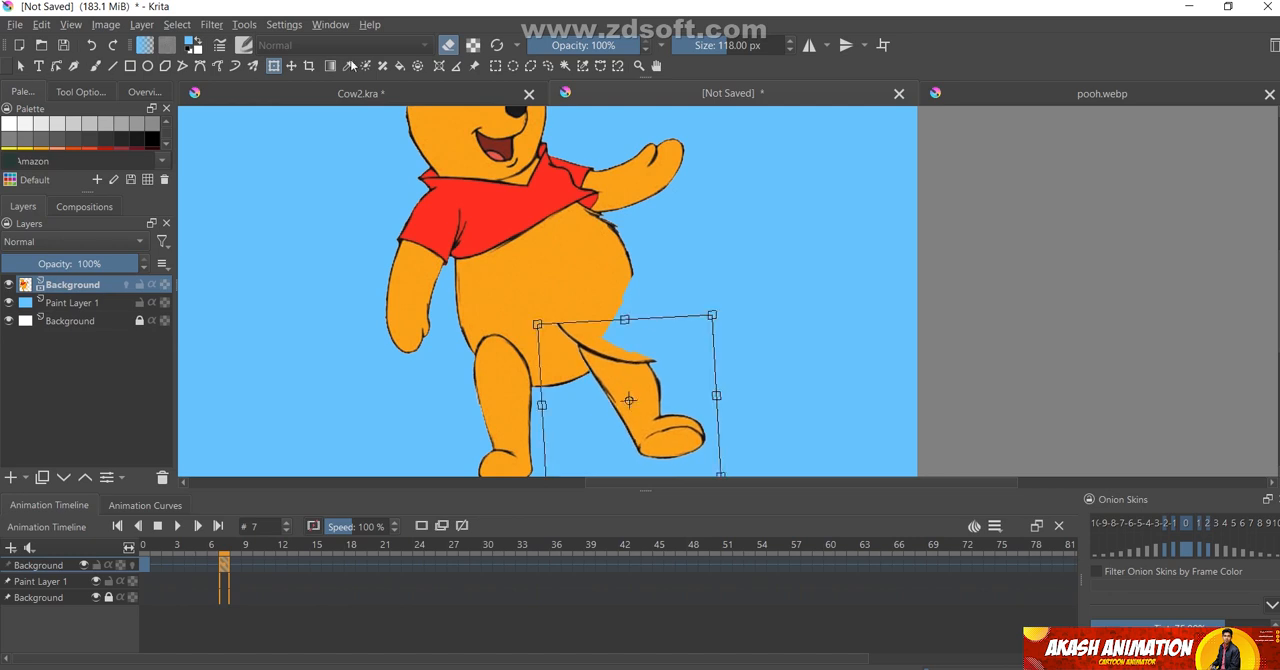
# Redraw the missing belly outline with a black 9.05 px Bézier curve from the belly's side down to its lower edge
pyautogui.click(189, 52)
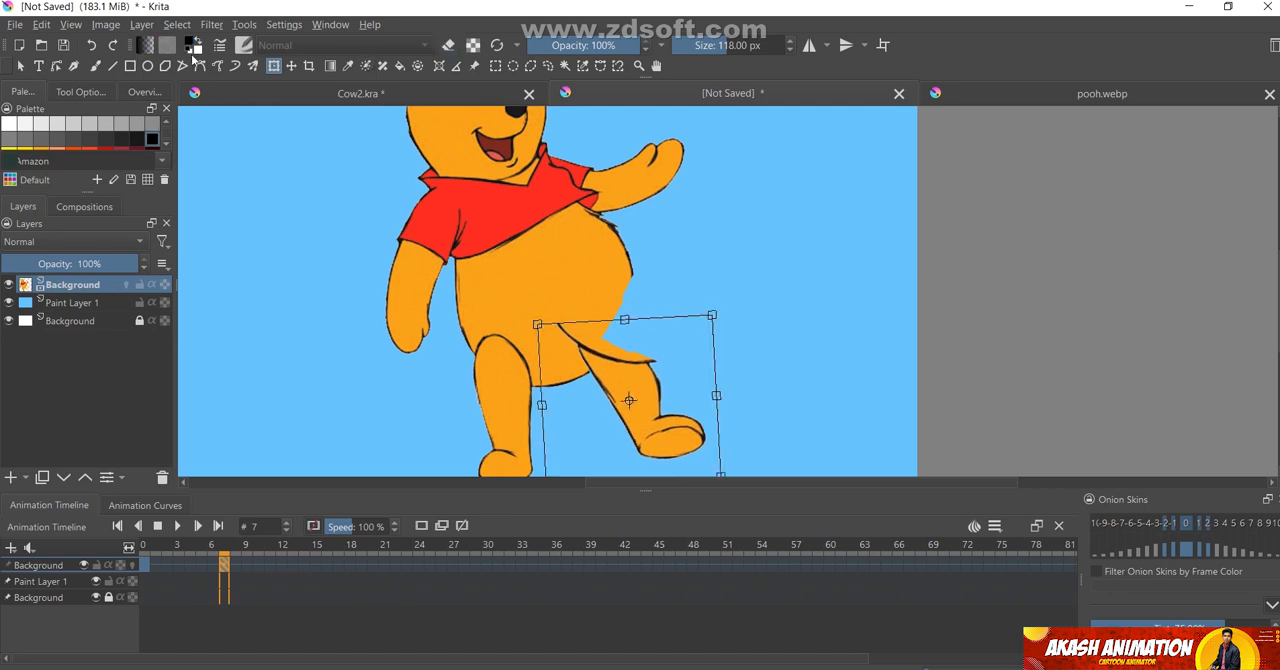
pyautogui.click(200, 65)
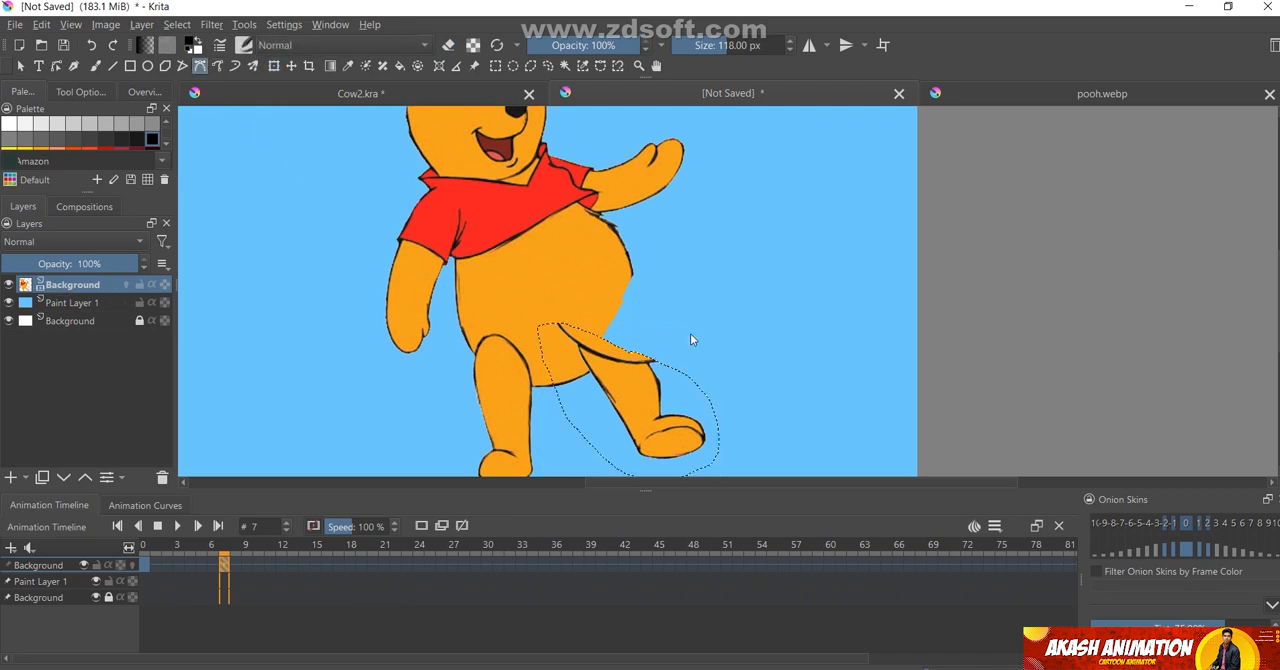
pyautogui.scroll(3, 680, 275)
pyautogui.click(641, 205)
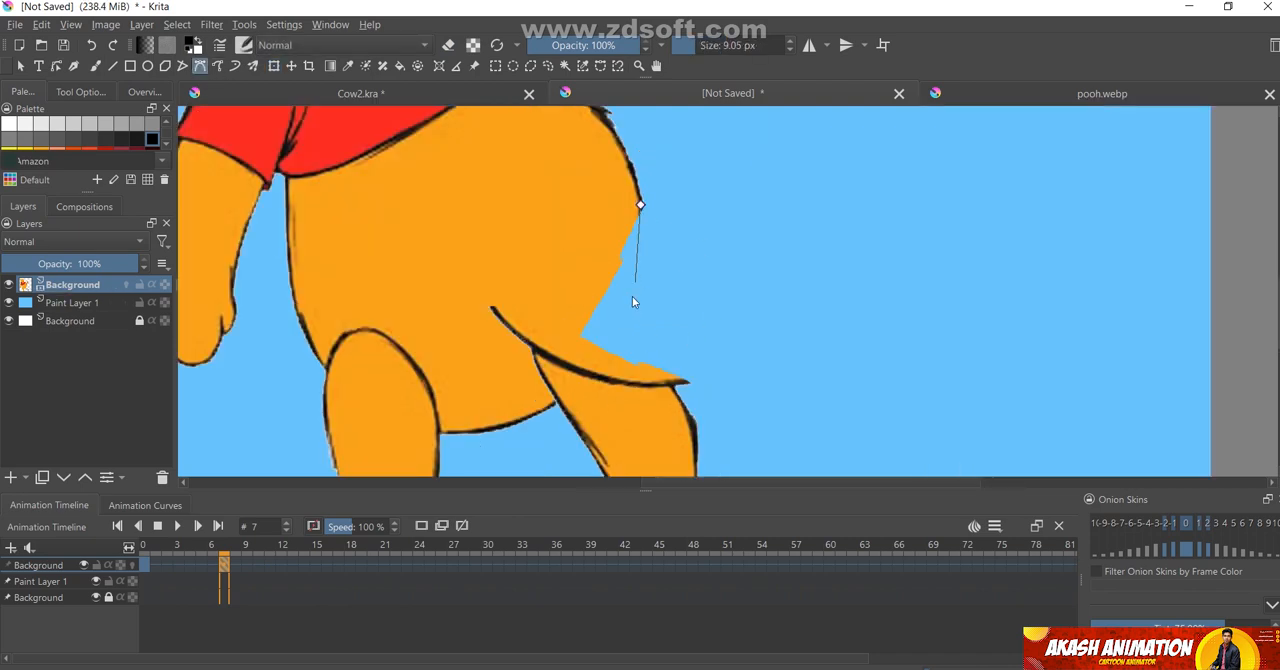
pyautogui.moveTo(613, 331); pyautogui.dragTo(587, 376)
pyautogui.click(553, 404)
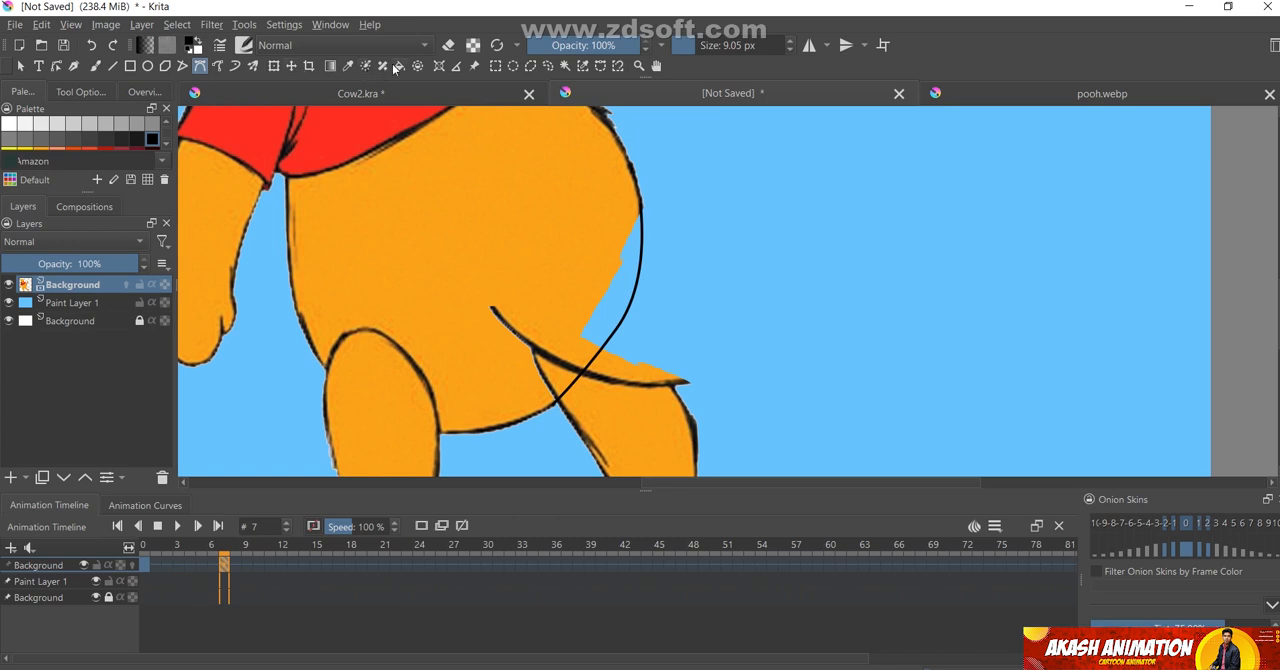
# Sample the orange from the belly and fill the blue gap between the body and the new belly outline
pyautogui.click(350, 65)
pyautogui.click(465, 198)
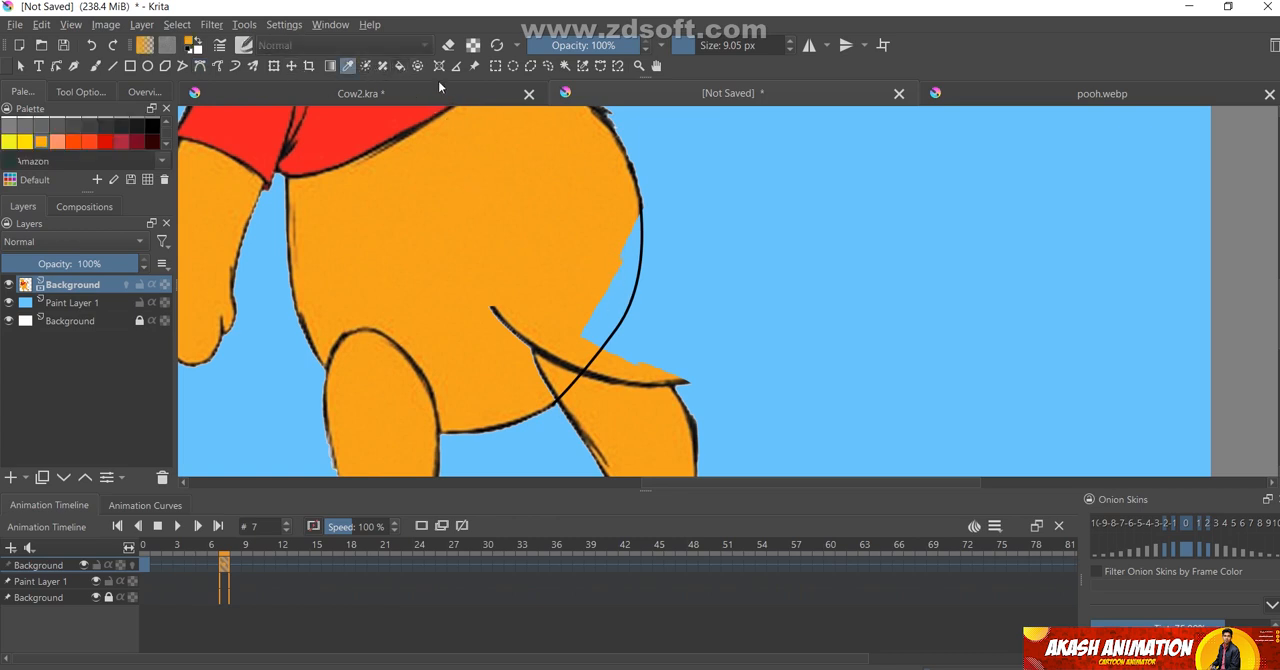
pyautogui.click(400, 66)
pyautogui.click(620, 300)
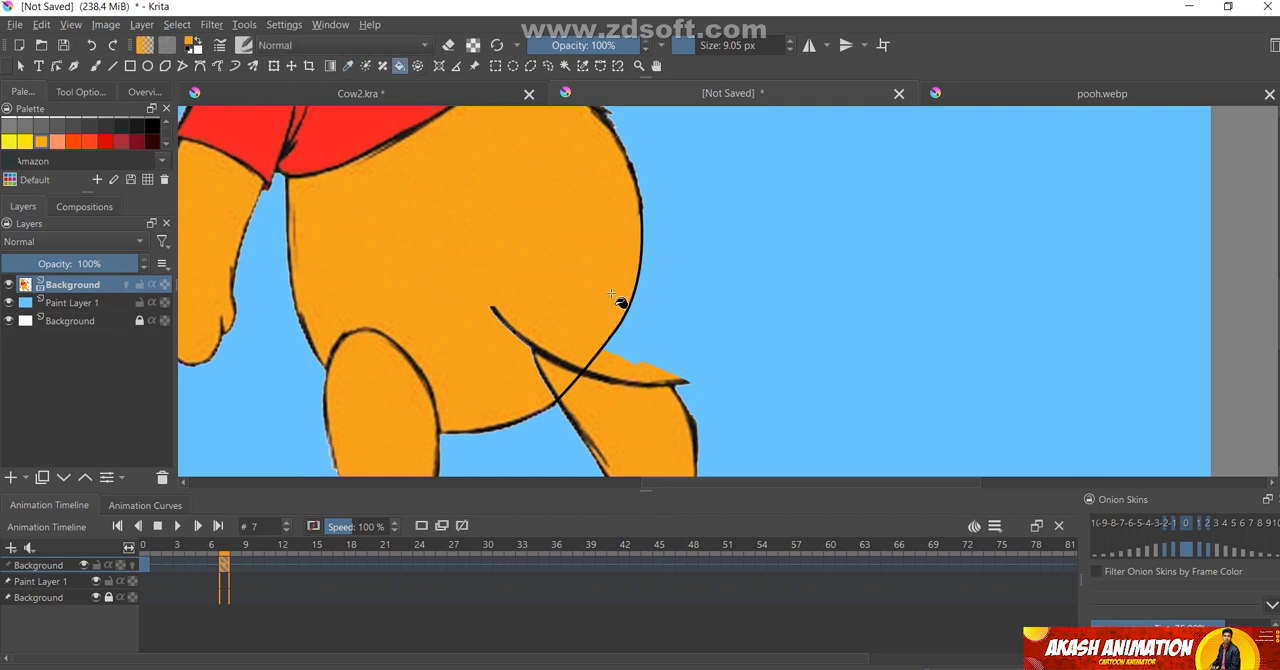
# Paint orange over the stray leg line inside the belly with a 68 px brush and erase the pointed tip above the leg
pyautogui.moveTo(518, 341); pyautogui.dragTo(537, 294)
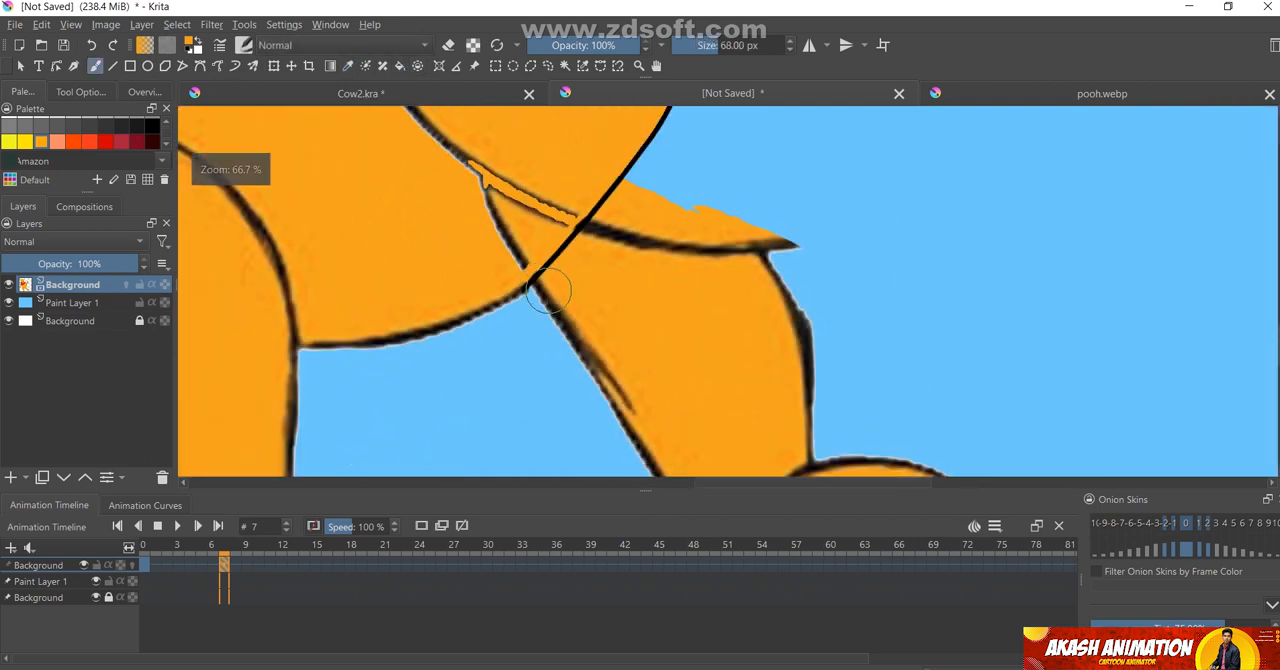
pyautogui.scroll(-2, 555, 291)
pyautogui.moveTo(558, 248)
pyautogui.mouseDown()
pyautogui.moveTo(537, 273)
pyautogui.moveTo(480, 195)
pyautogui.moveTo(551, 237)
pyautogui.moveTo(499, 270)
pyautogui.moveTo(529, 250)
pyautogui.moveTo(544, 257)
pyautogui.moveTo(508, 318)
pyautogui.mouseUp()
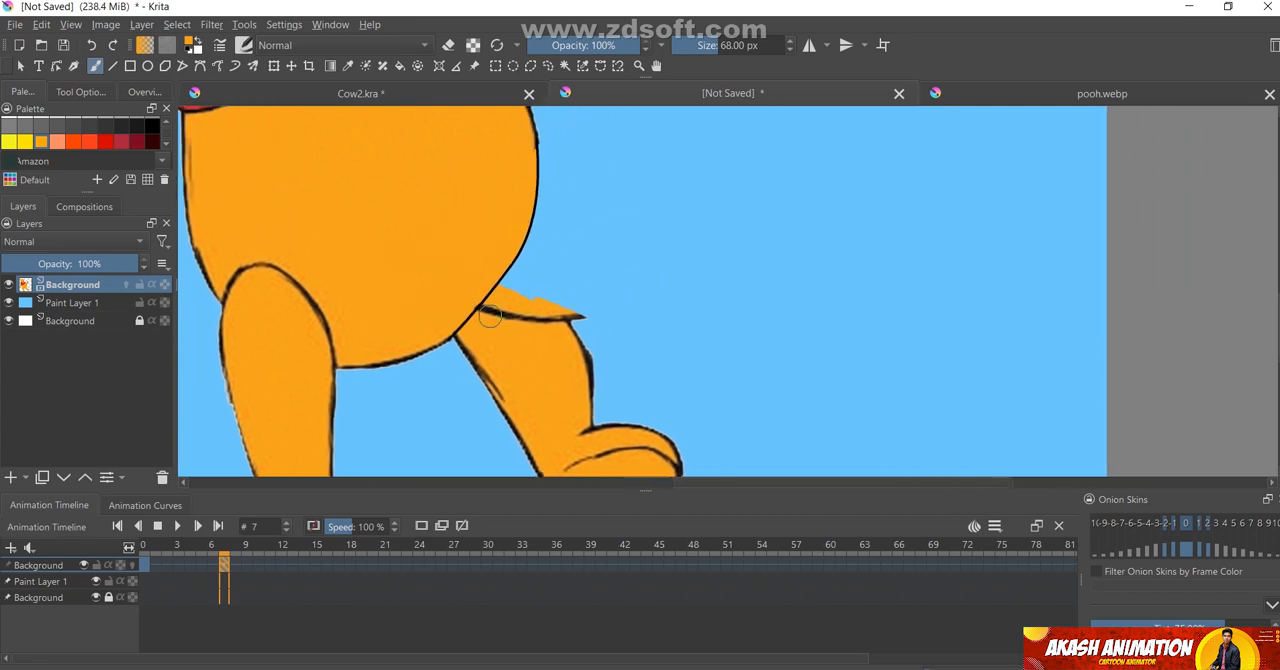
pyautogui.moveTo(488, 315)
pyautogui.mouseDown()
pyautogui.moveTo(549, 323)
pyautogui.moveTo(569, 306)
pyautogui.mouseUp()
pyautogui.press('e')
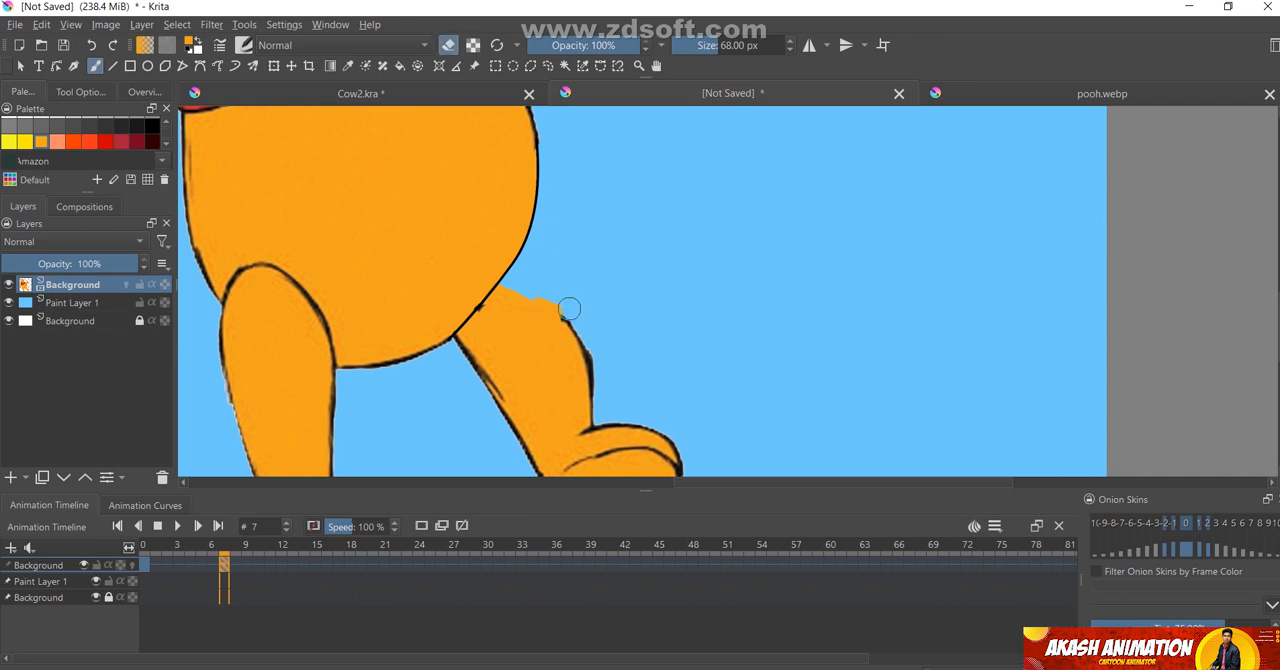
# Draw the leg's missing upper outline with a black 9.85 px Bézier curve from the belly's side down to above the foot
pyautogui.click(189, 50)
pyautogui.click(200, 66)
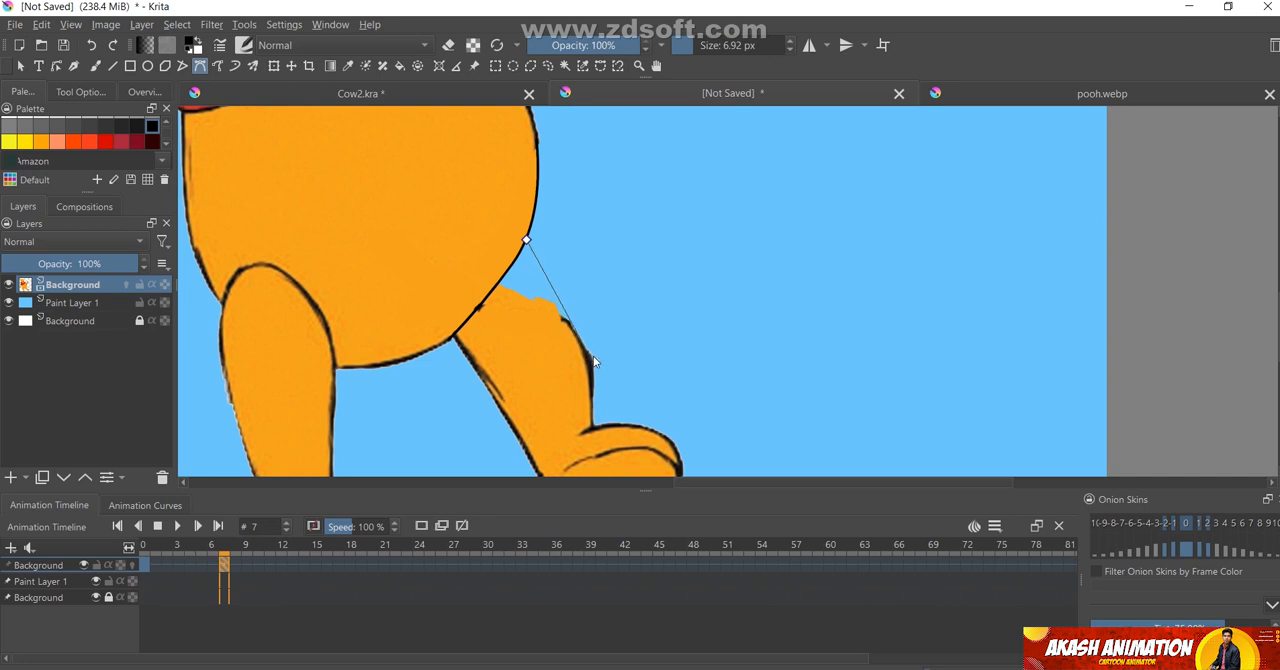
pyautogui.moveTo(589, 355); pyautogui.dragTo(593, 390)
pyautogui.doubleClick(590, 388)
pyautogui.moveTo(690, 47); pyautogui.dragTo(693, 47)
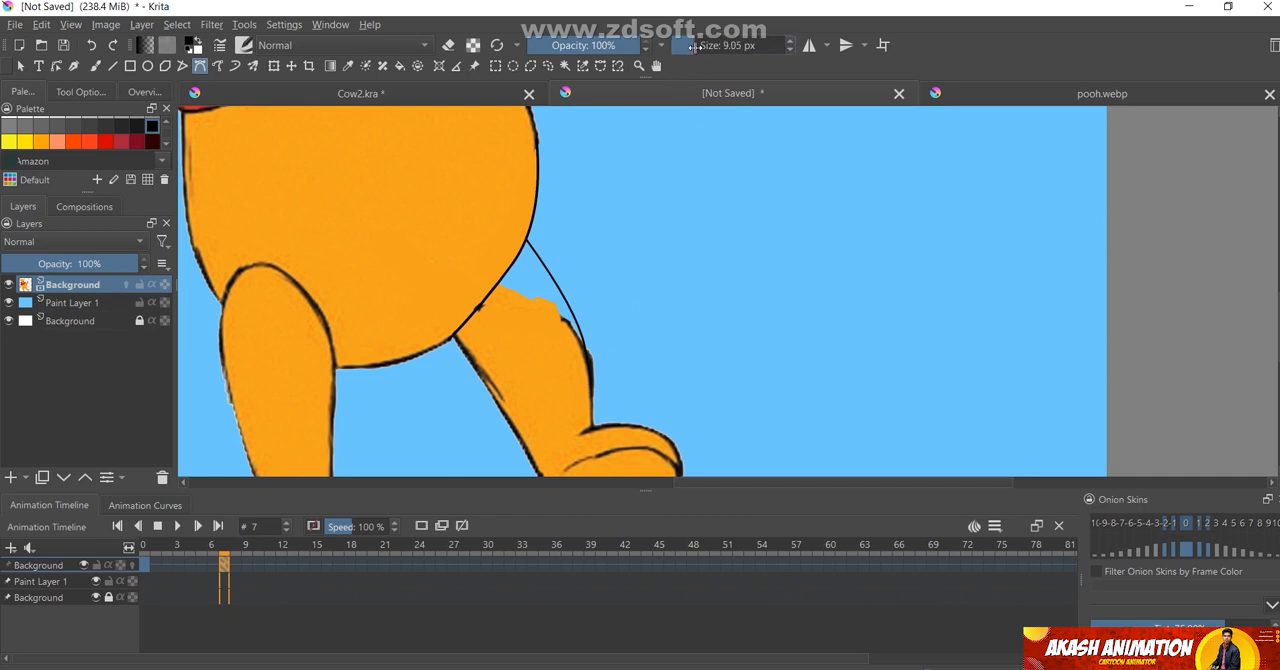
pyautogui.click(526, 241)
pyautogui.moveTo(586, 360); pyautogui.dragTo(592, 402)
pyautogui.press('Return')
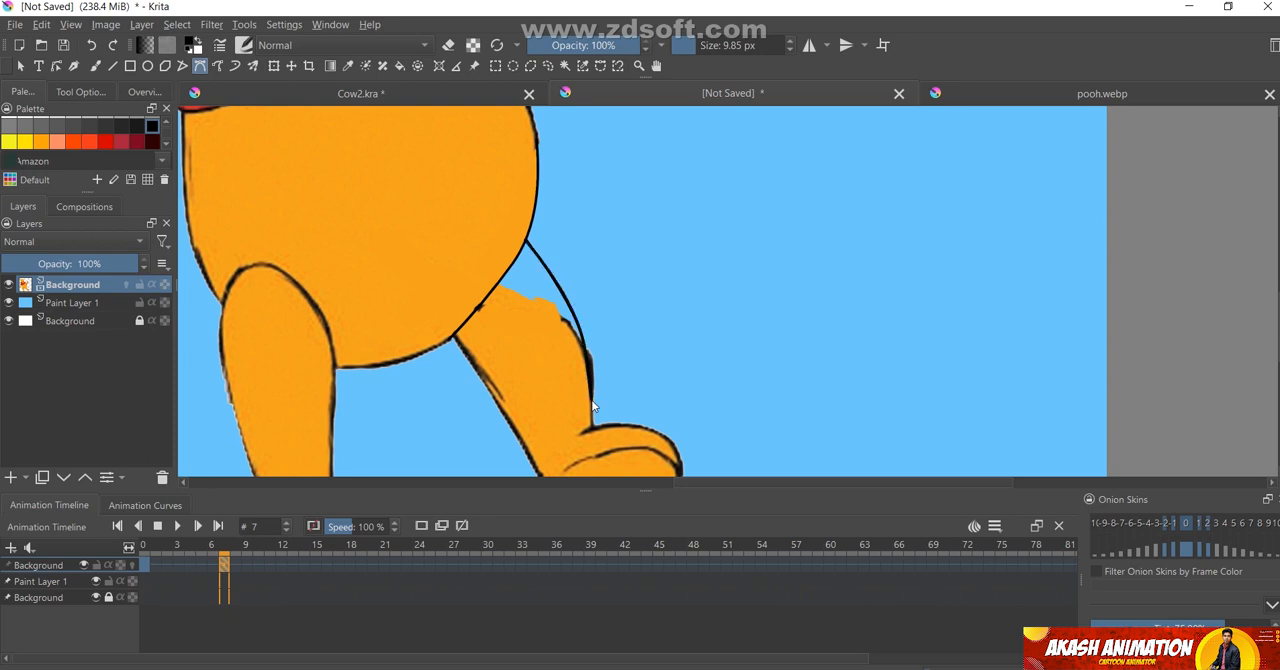
# Sample the leg's orange and fill the blue gap between the upper leg and its new outline
pyautogui.click(402, 67)
pyautogui.click(347, 66)
pyautogui.click(531, 362)
pyautogui.click(399, 66)
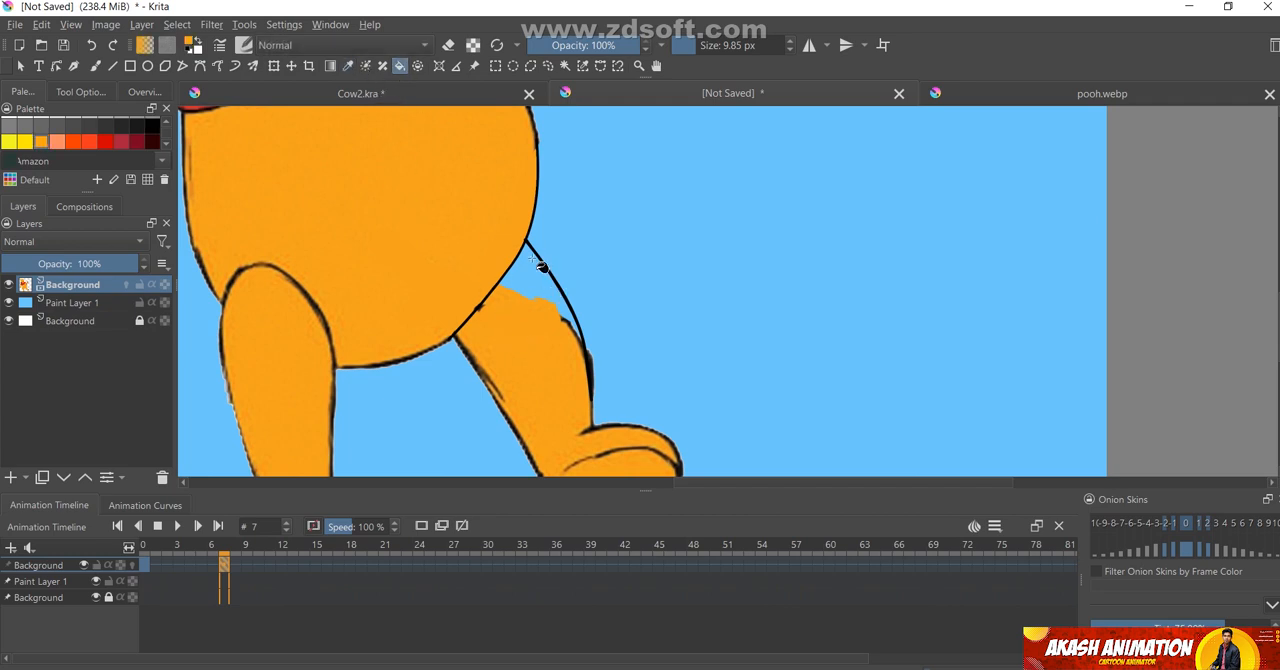
pyautogui.click(532, 288)
# Paint over the leftover dark strokes inside the upper leg with a 30 px orange brush
pyautogui.scroll(5, 560, 390)
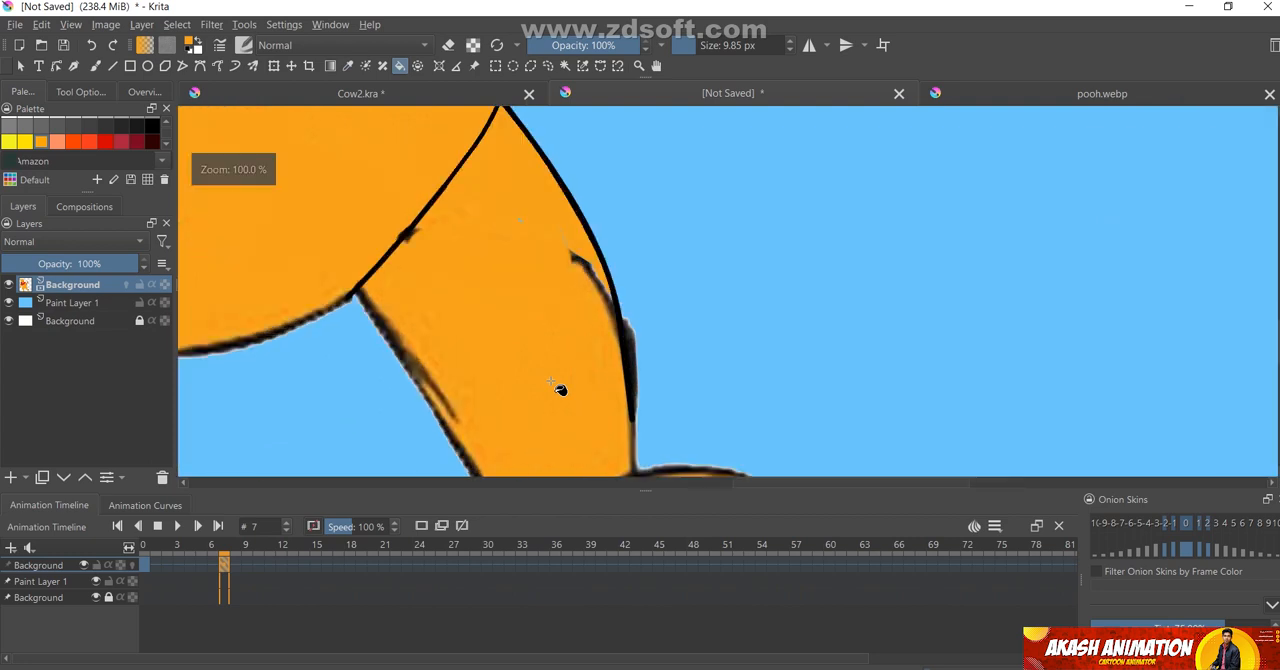
pyautogui.click(96, 66)
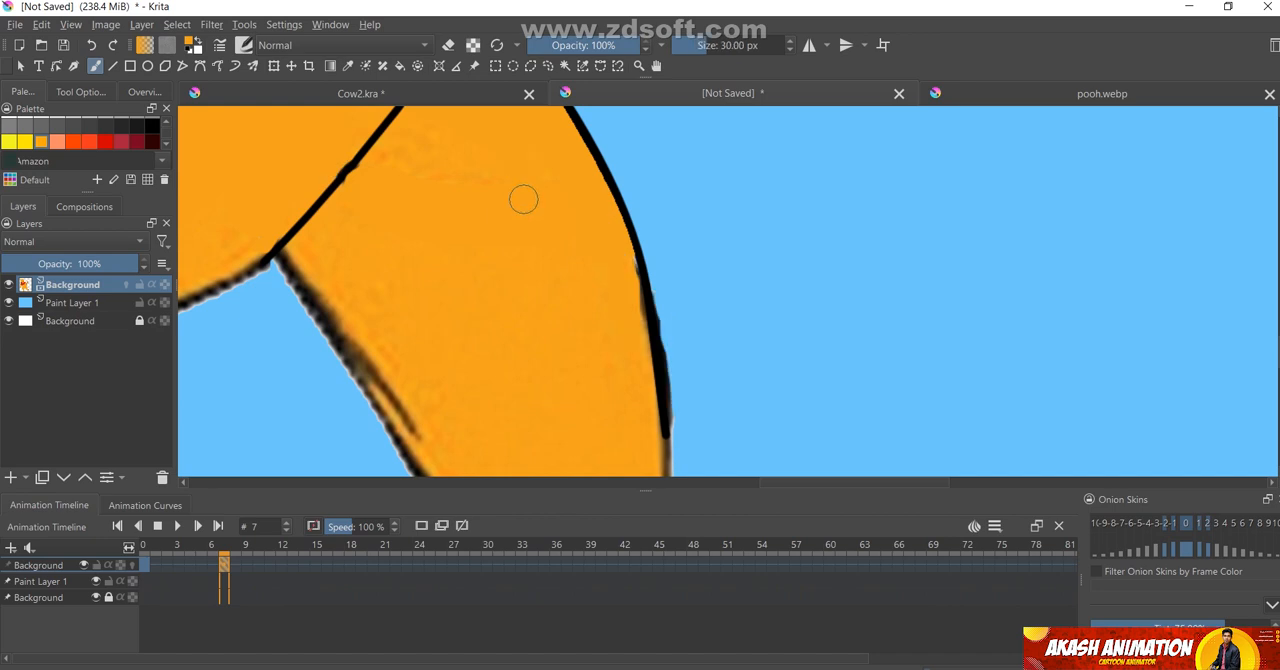
pyautogui.moveTo(523, 198)
pyautogui.mouseDown()
pyautogui.moveTo(412, 140)
pyautogui.moveTo(383, 178)
pyautogui.moveTo(439, 139)
pyautogui.mouseUp()
# Create a duplicate frame at frame 14 on the bear layer in the animation timeline
pyautogui.scroll(-5, 600, 360)
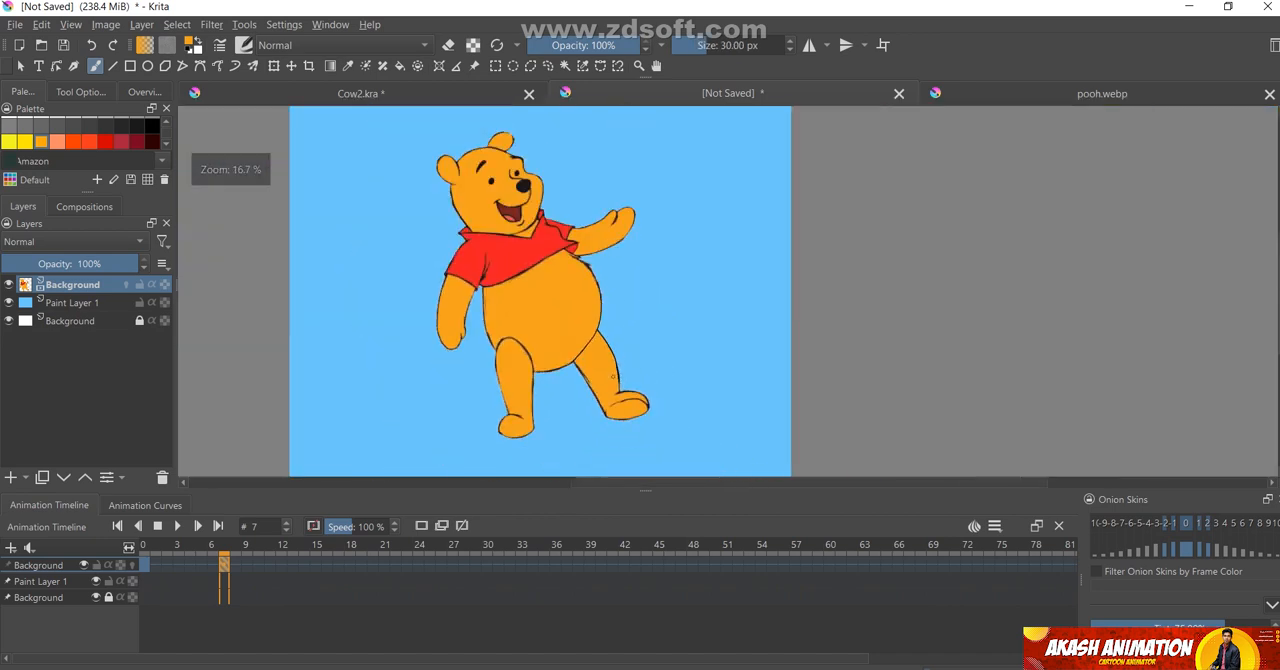
pyautogui.click(145, 566)
pyautogui.click(224, 566)
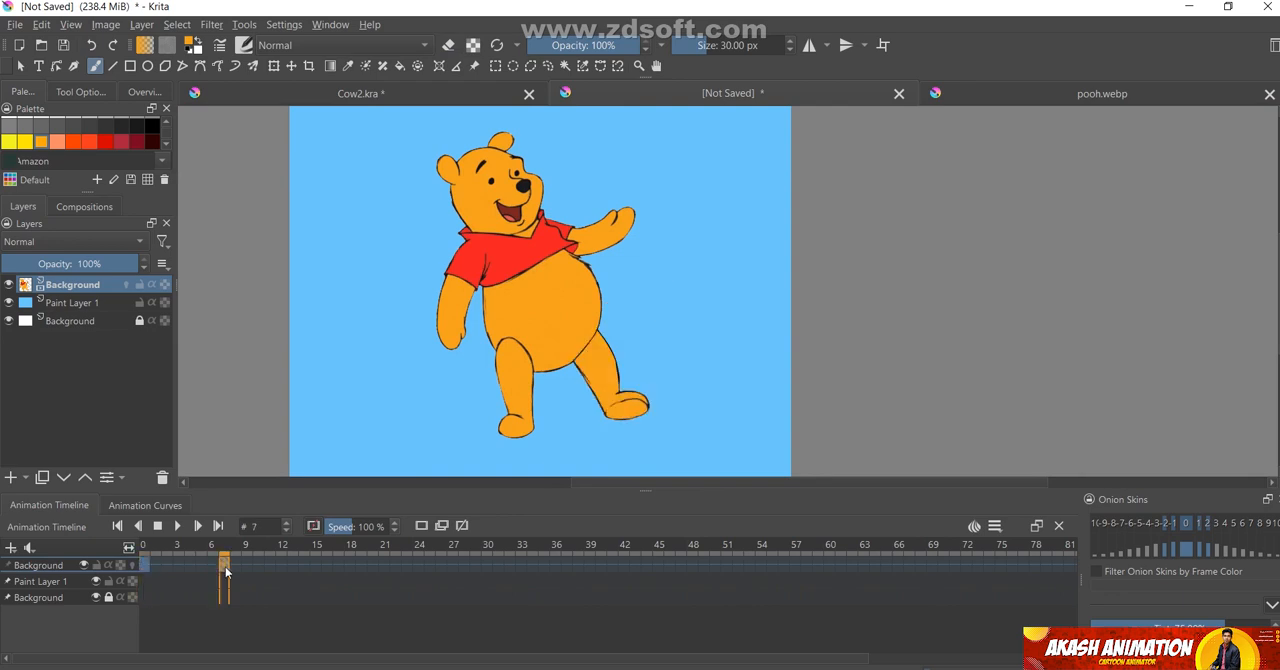
pyautogui.click(304, 565)
pyautogui.rightClick(304, 565)
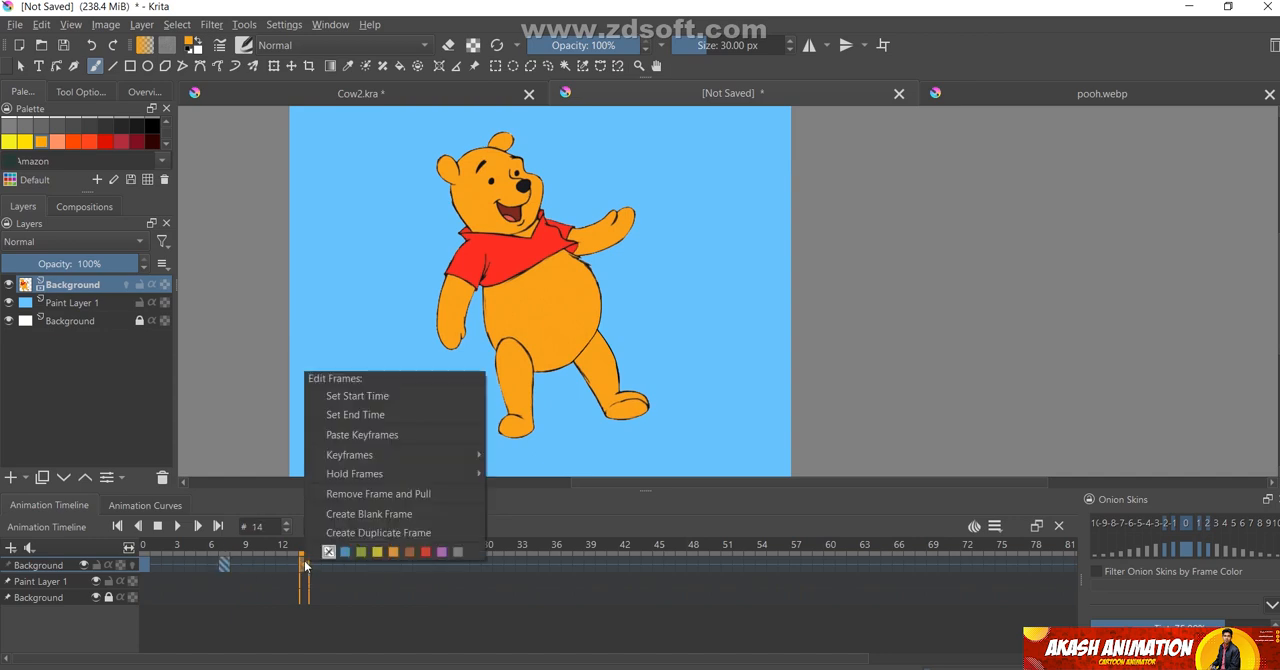
pyautogui.click(355, 533)
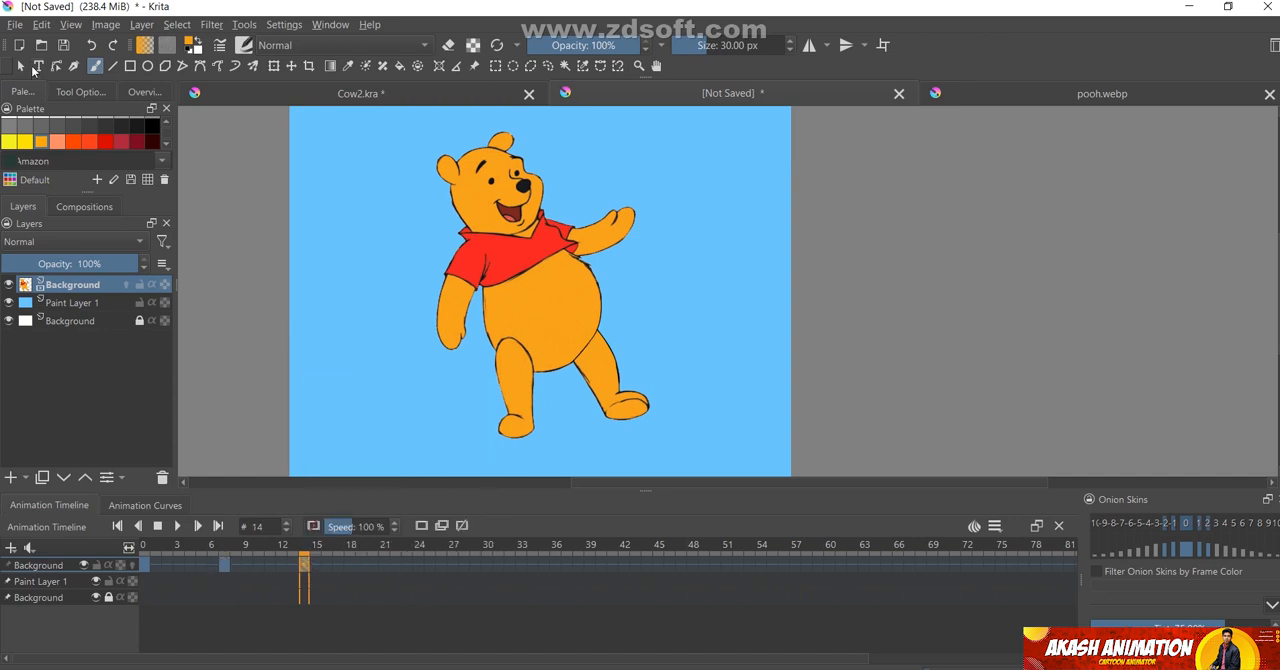
# Transform the whole bear on frame 14, moving it slightly to the right across the blue backdrop
pyautogui.click(20, 66)
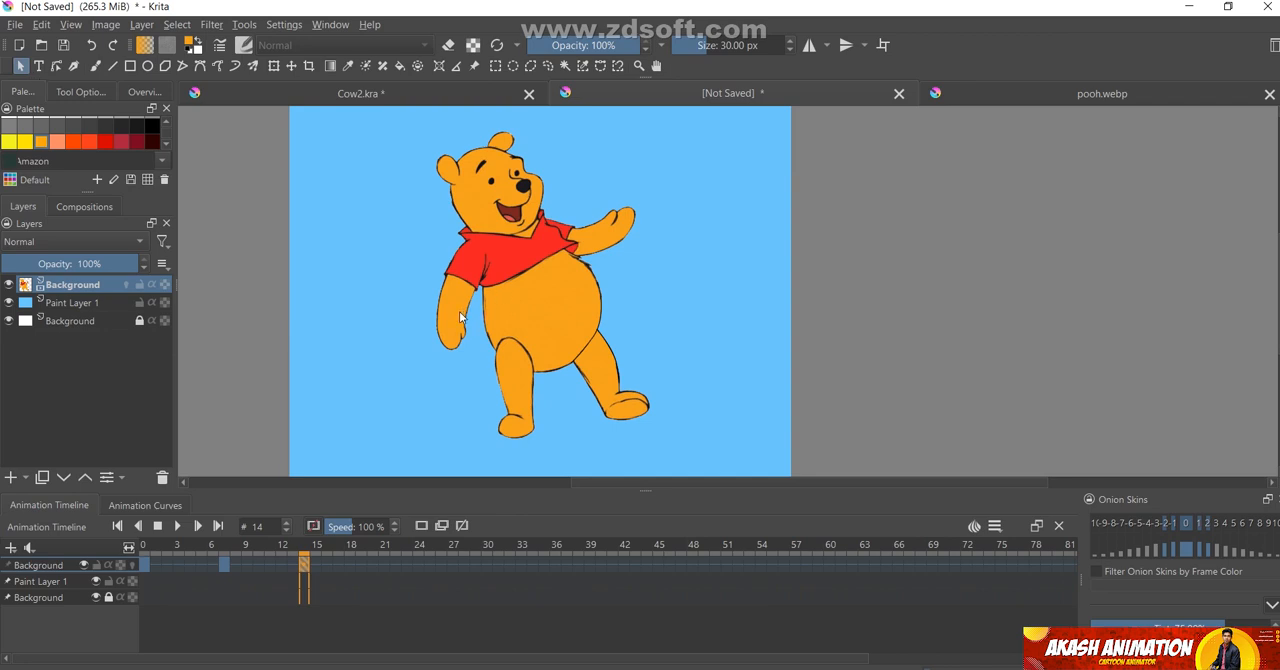
pyautogui.scroll(-2, 460, 317)
pyautogui.hotkey('ctrl', 't')
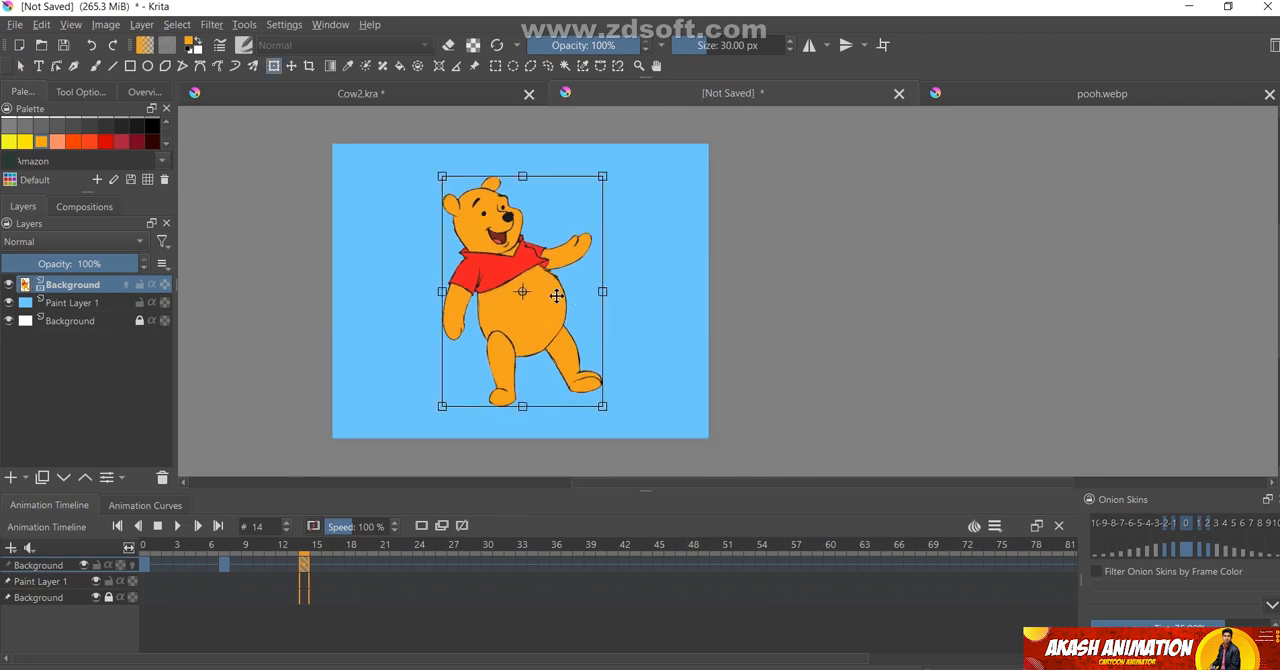
pyautogui.moveTo(530, 295); pyautogui.dragTo(575, 292)
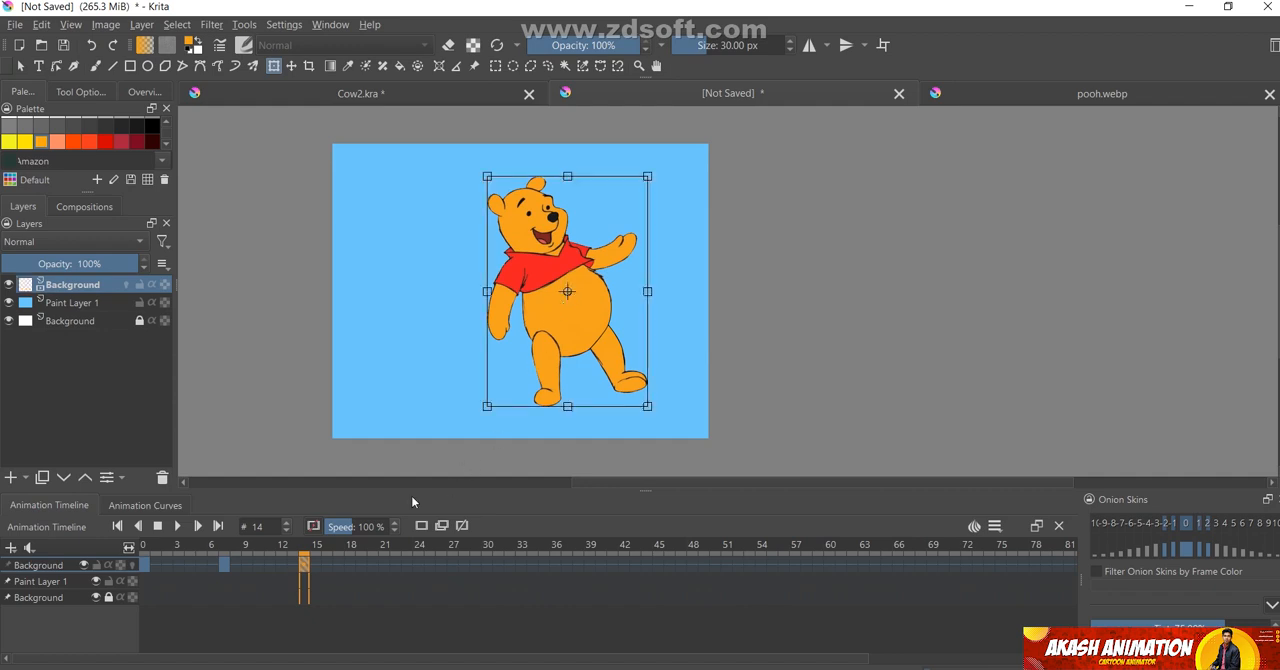
# Set frame 14 as the animation's end time and play the animation back
pyautogui.rightClick(306, 568)
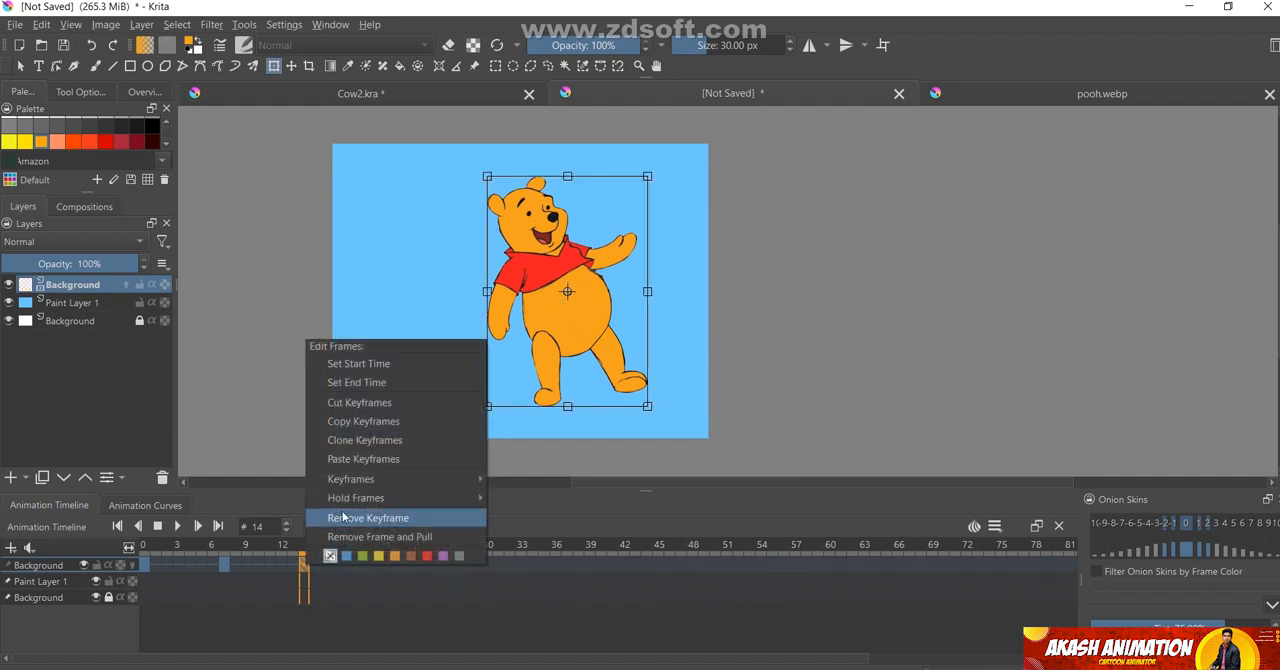
pyautogui.click(354, 379)
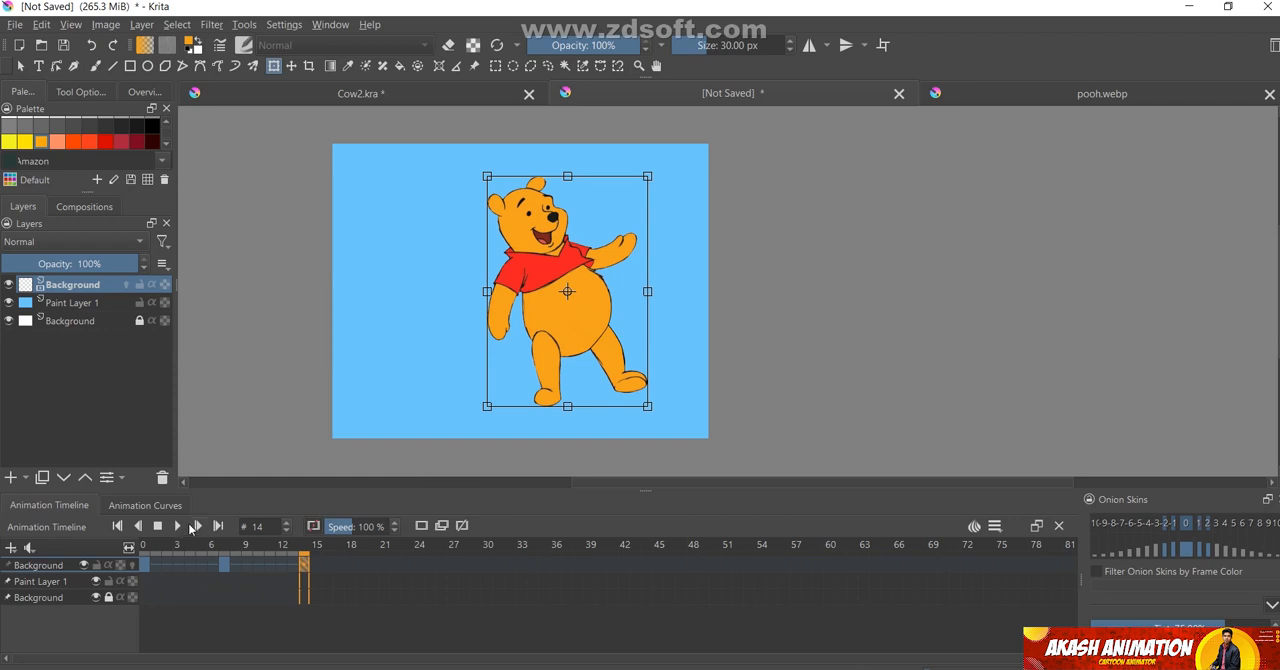
pyautogui.click(180, 527)
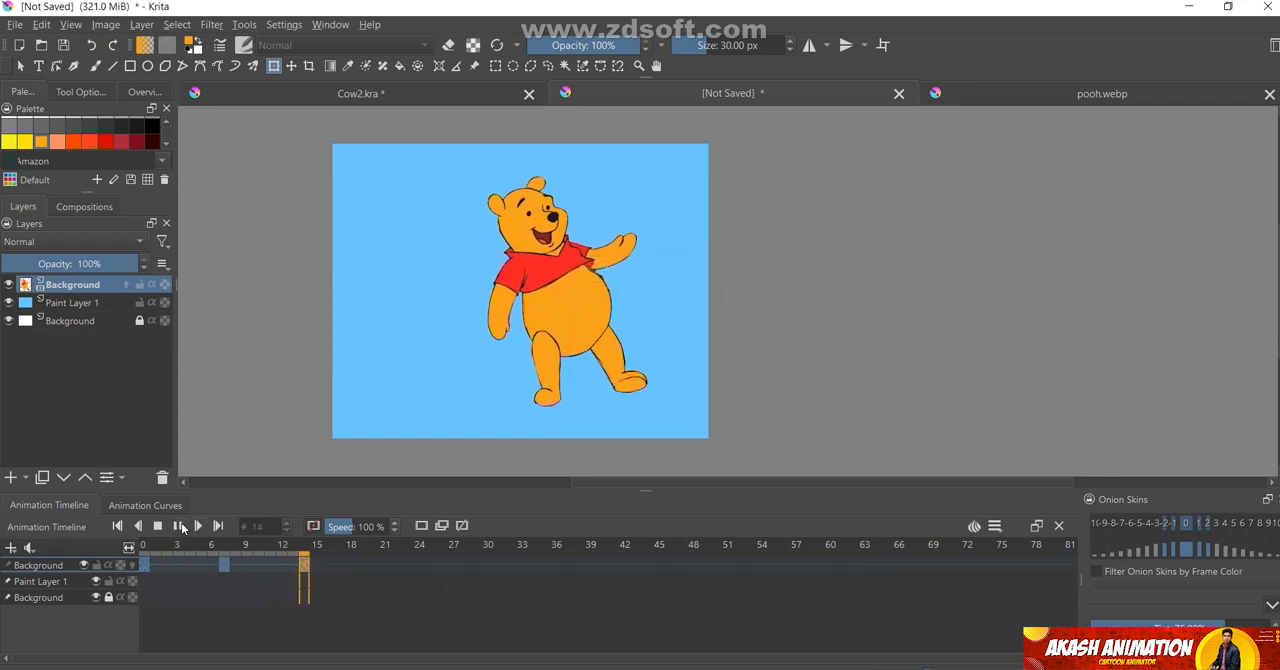
pyautogui.click(181, 528)
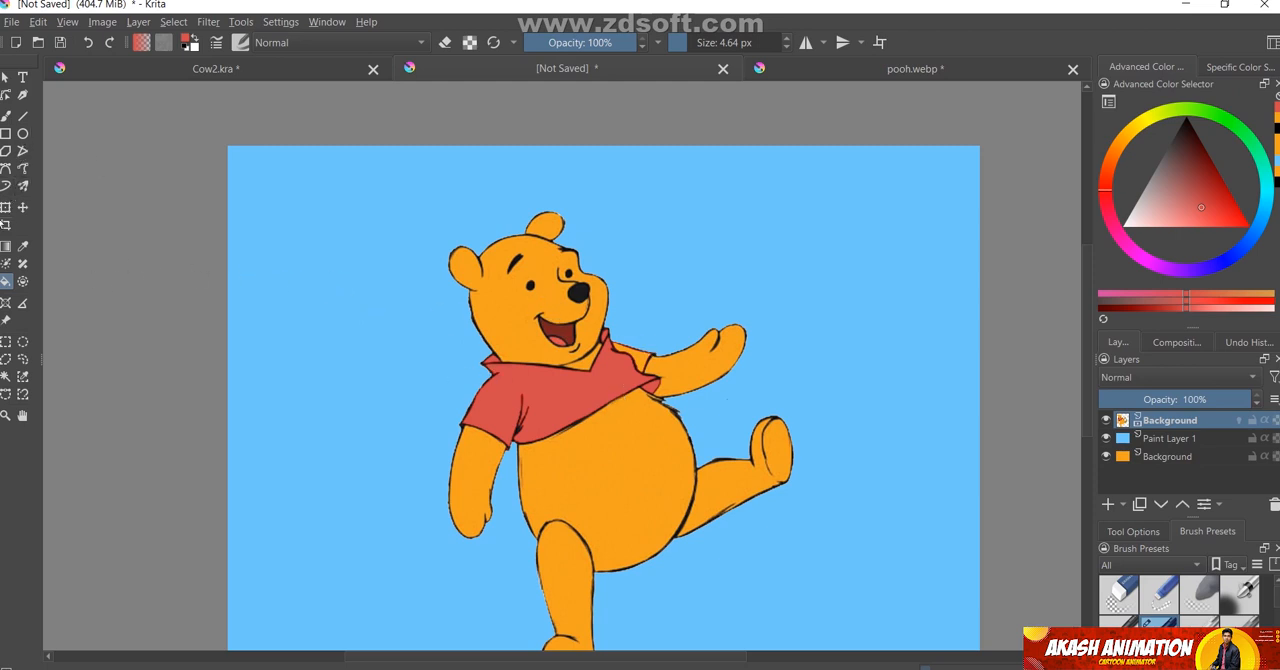
# Choose the pale Fill Yellow swatch as the foreground colour
pyautogui.click(23, 246)
pyautogui.click(624, 464)
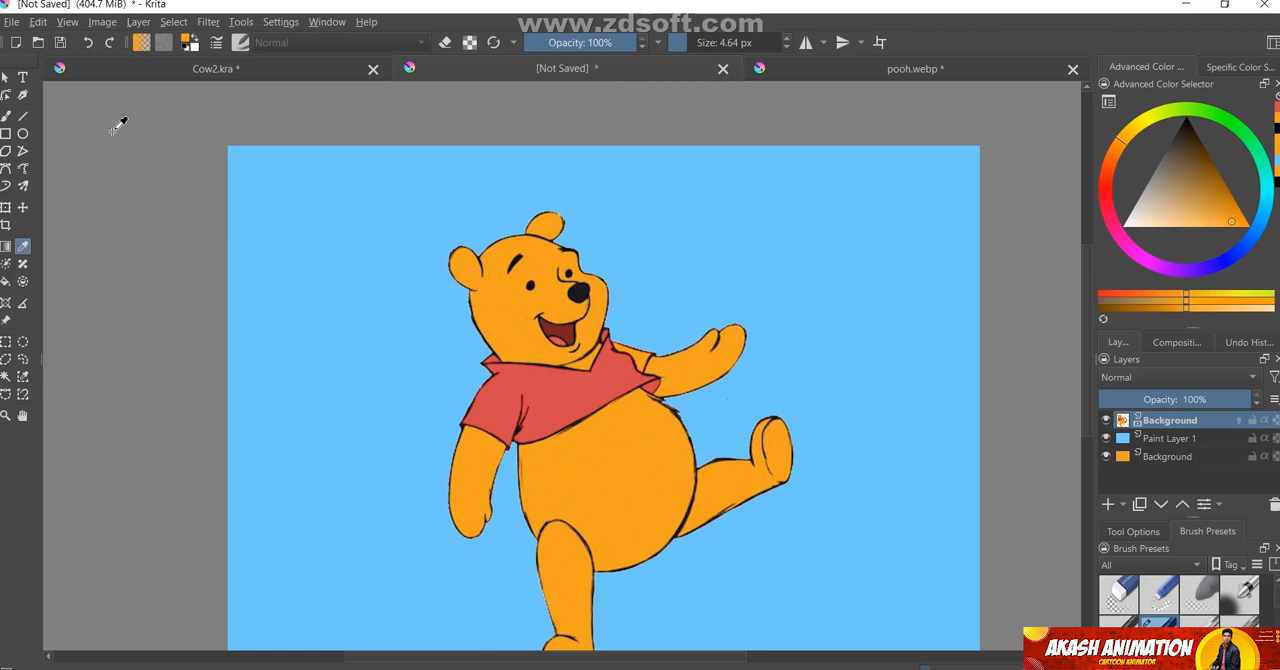
pyautogui.click(187, 41)
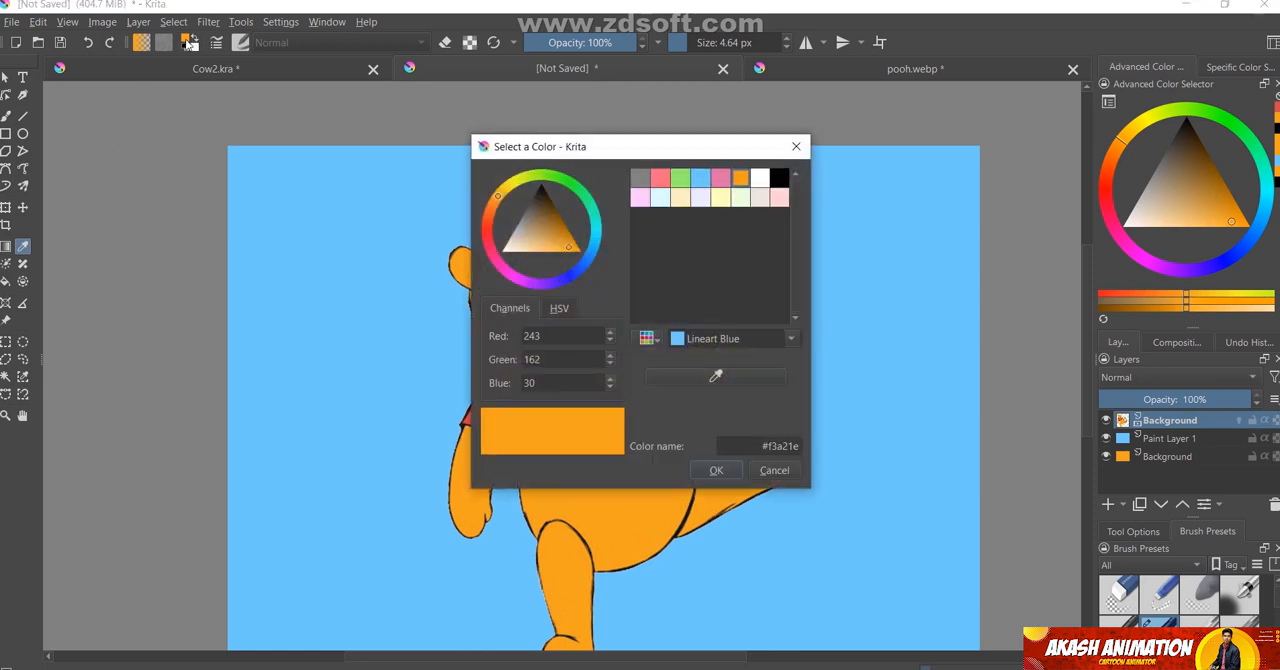
pyautogui.click(720, 198)
pyautogui.click(796, 146)
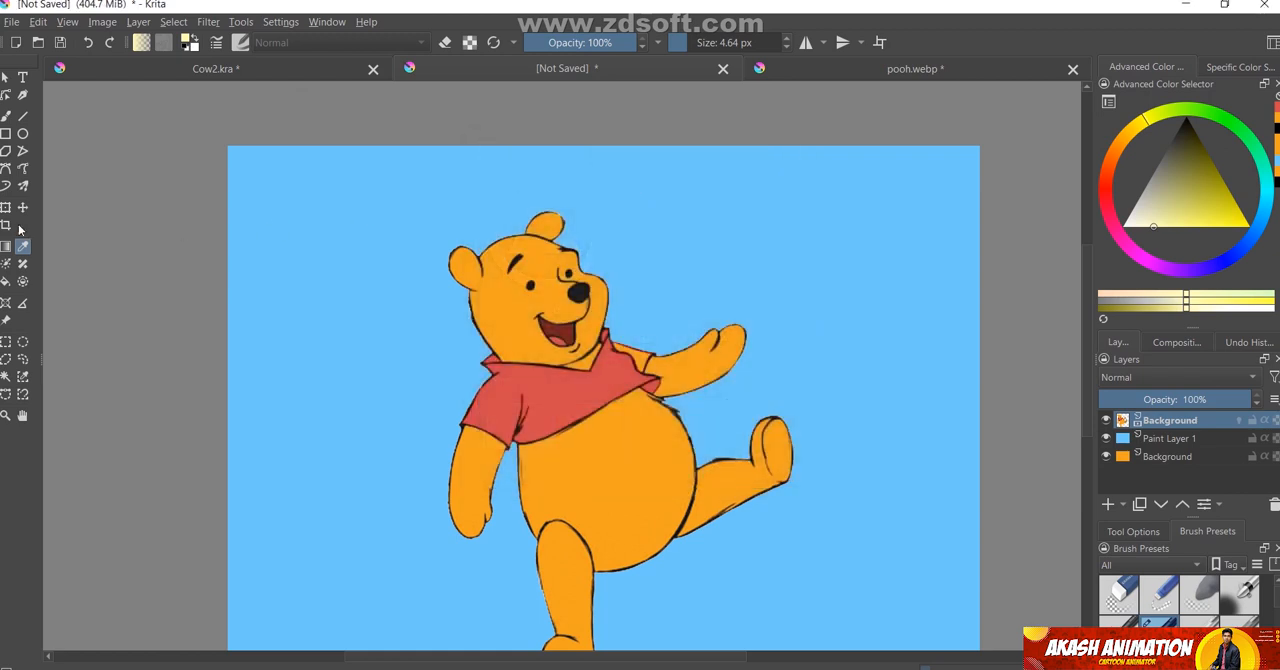
# Fill the bear's belly, legs, arms, head, shoulder and remaining ear with pale yellow
pyautogui.click(6, 282)
pyautogui.click(655, 499)
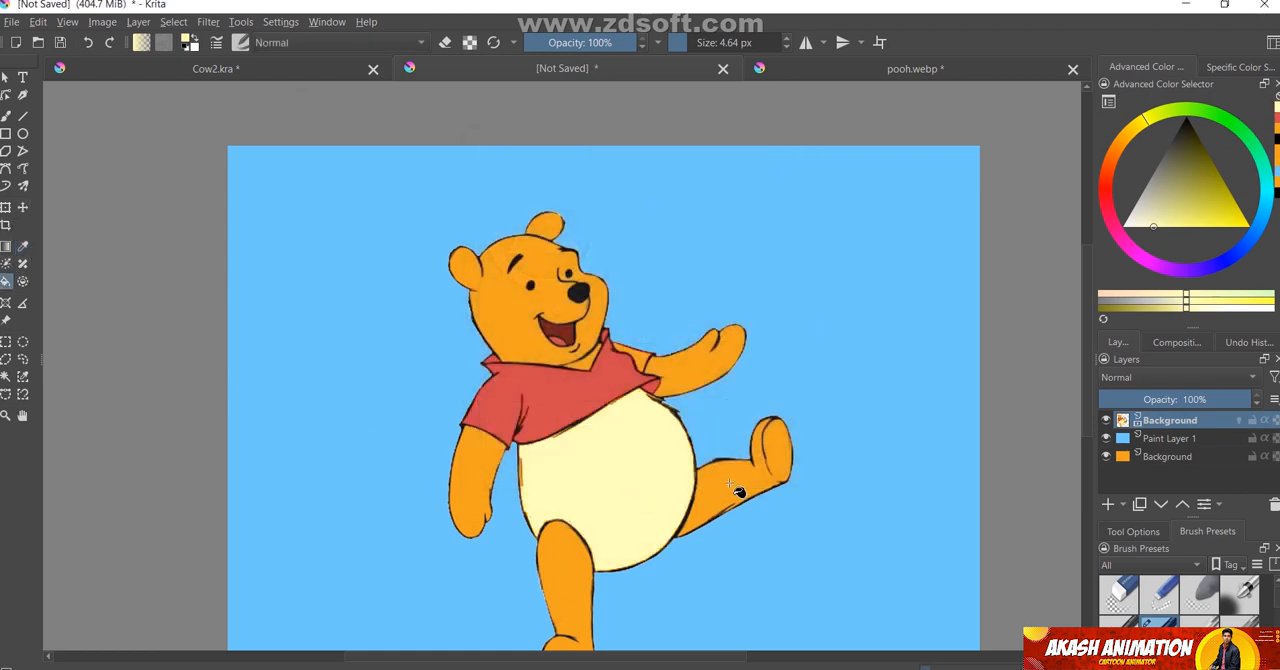
pyautogui.click(717, 501)
pyautogui.click(580, 586)
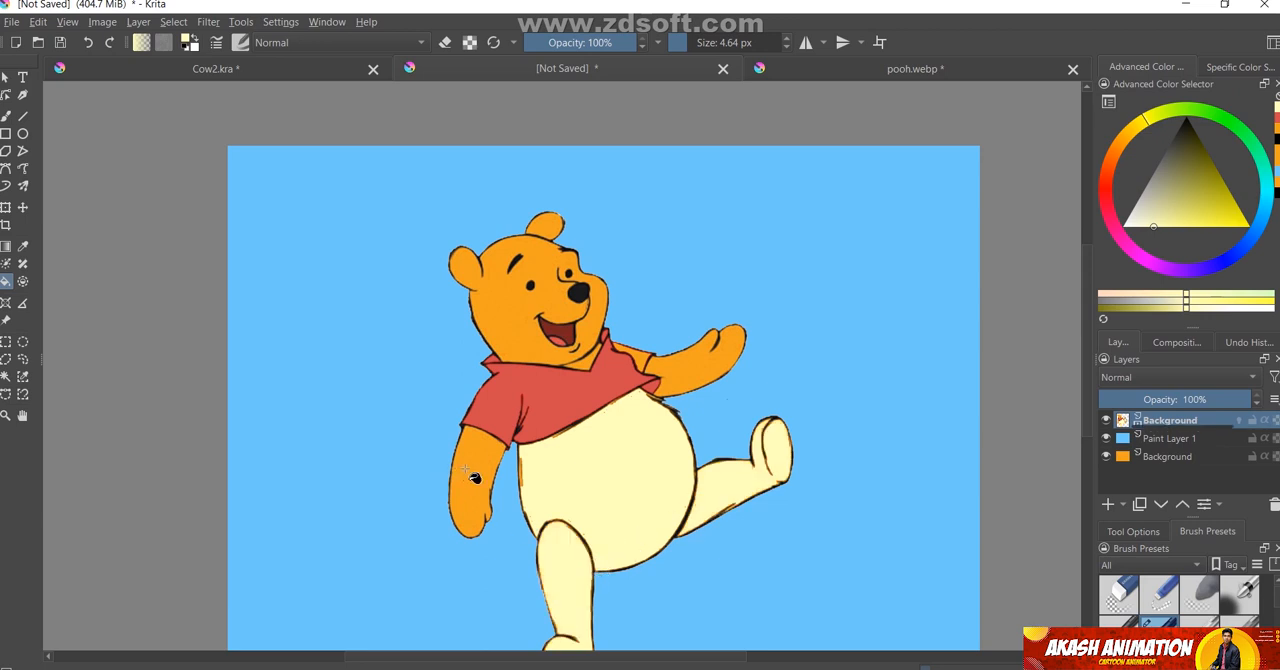
pyautogui.click(474, 478)
pyautogui.click(692, 378)
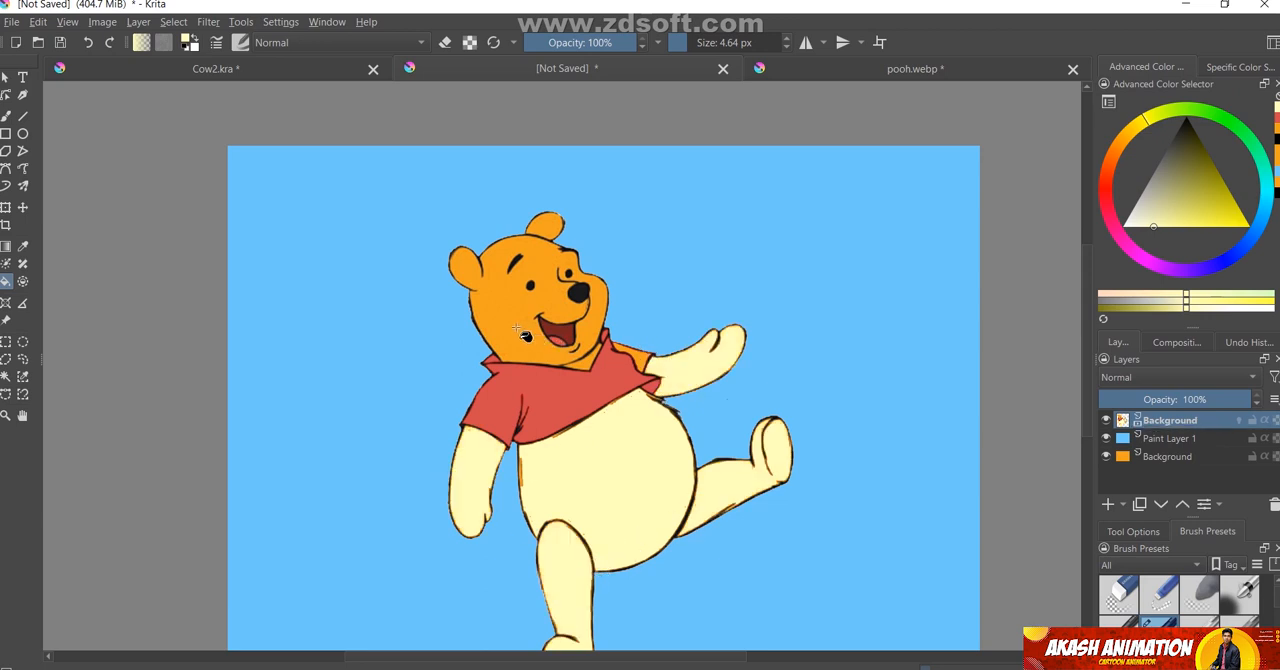
pyautogui.click(517, 329)
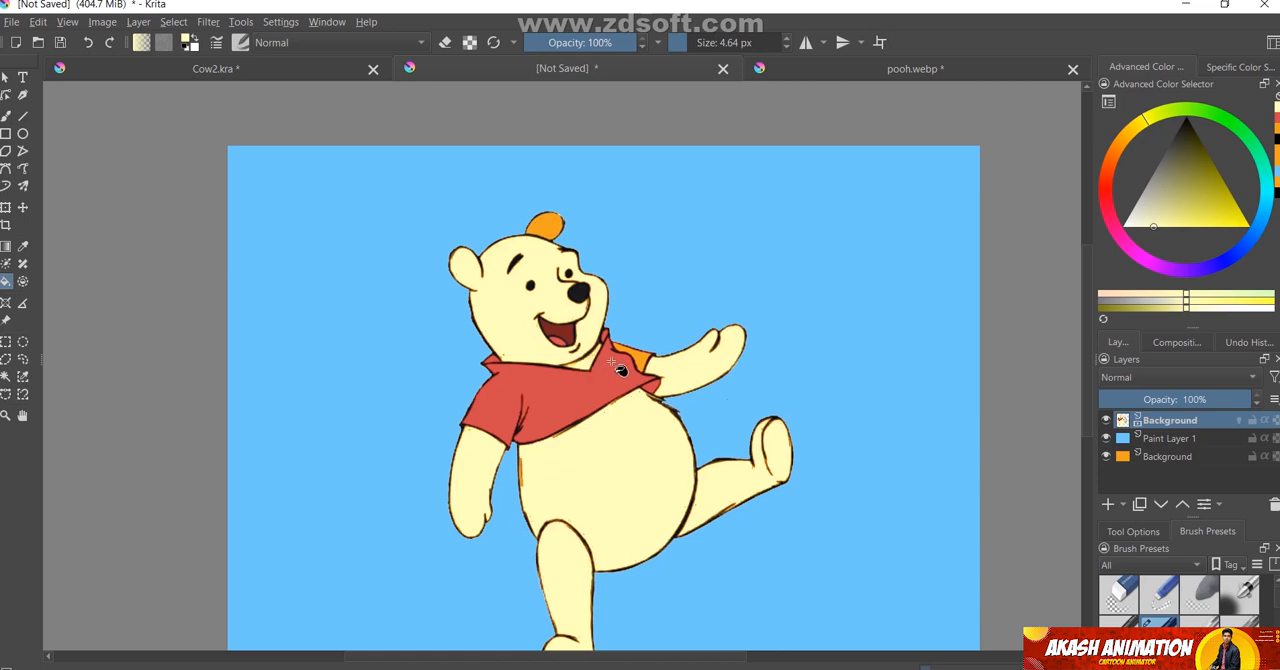
pyautogui.click(650, 362)
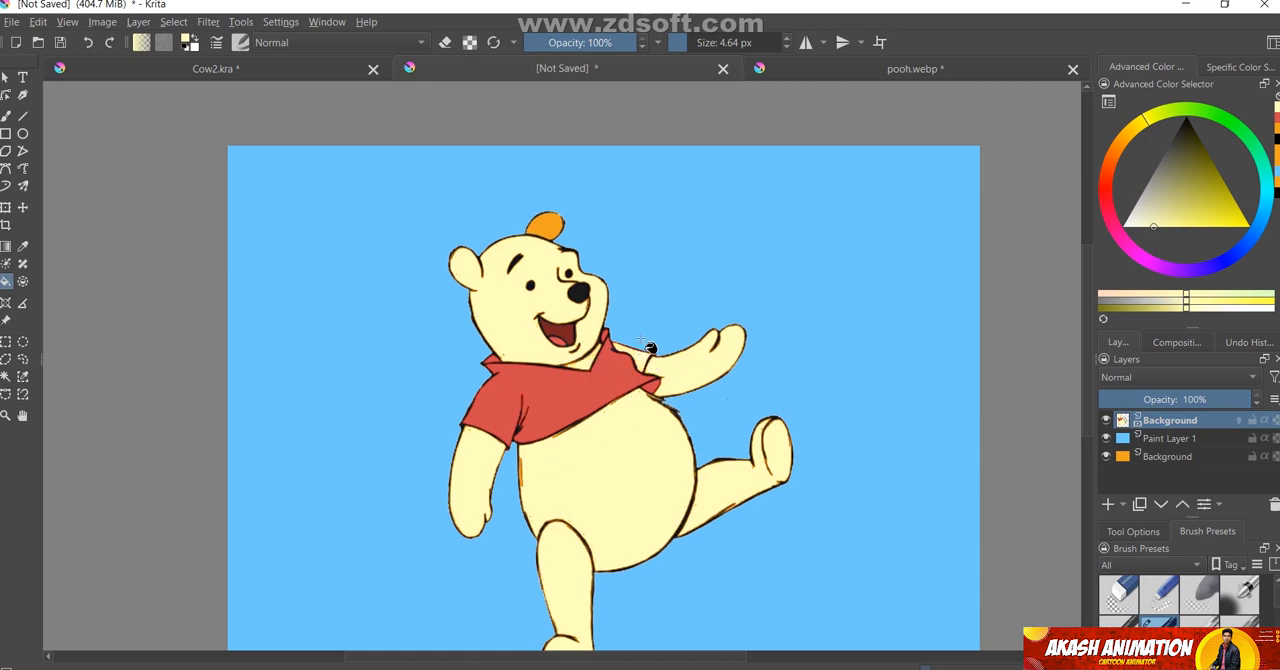
pyautogui.click(556, 232)
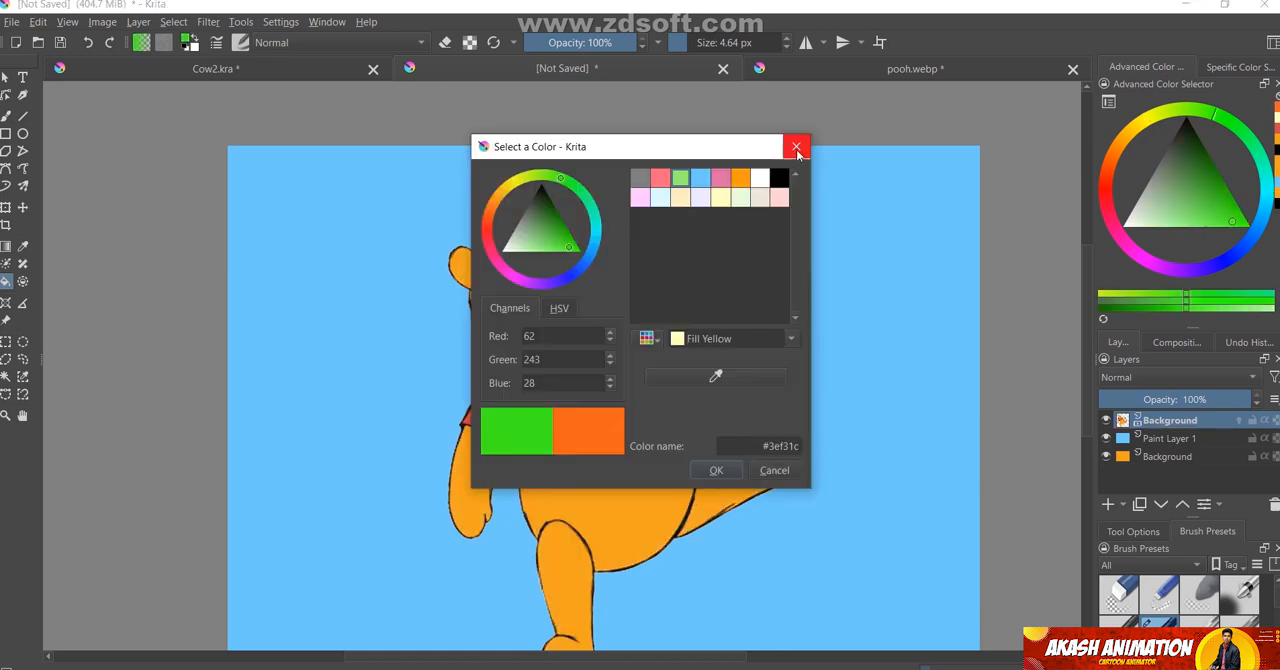
# Fill the bear's belly, legs, arms, head, shoulder, ear and neck with green #3ef31c
pyautogui.click(796, 148)
pyautogui.click(728, 489)
pyautogui.click(660, 499)
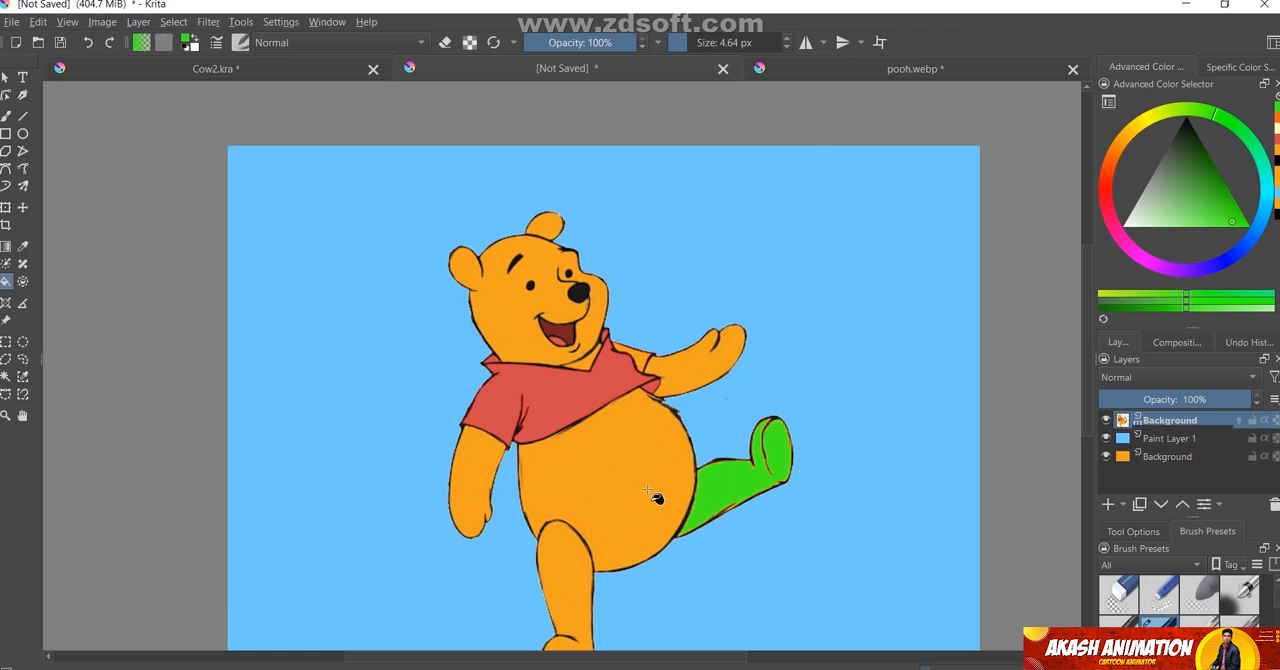
pyautogui.click(565, 594)
pyautogui.click(484, 492)
pyautogui.click(684, 366)
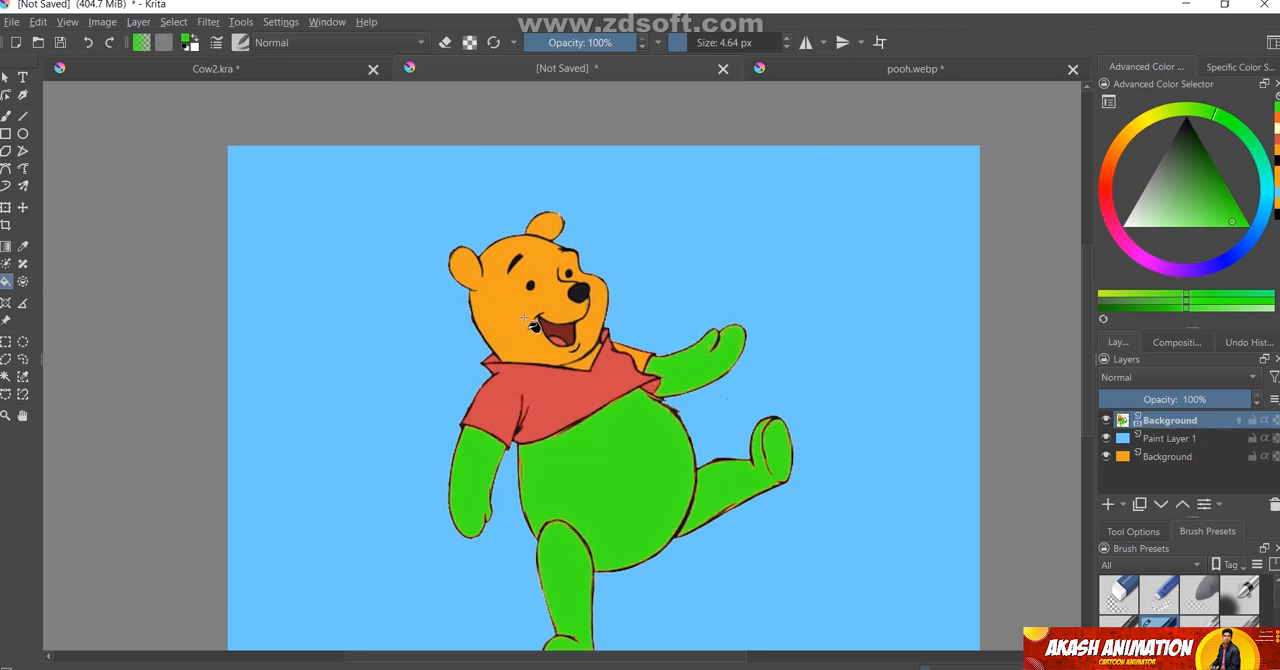
pyautogui.click(528, 322)
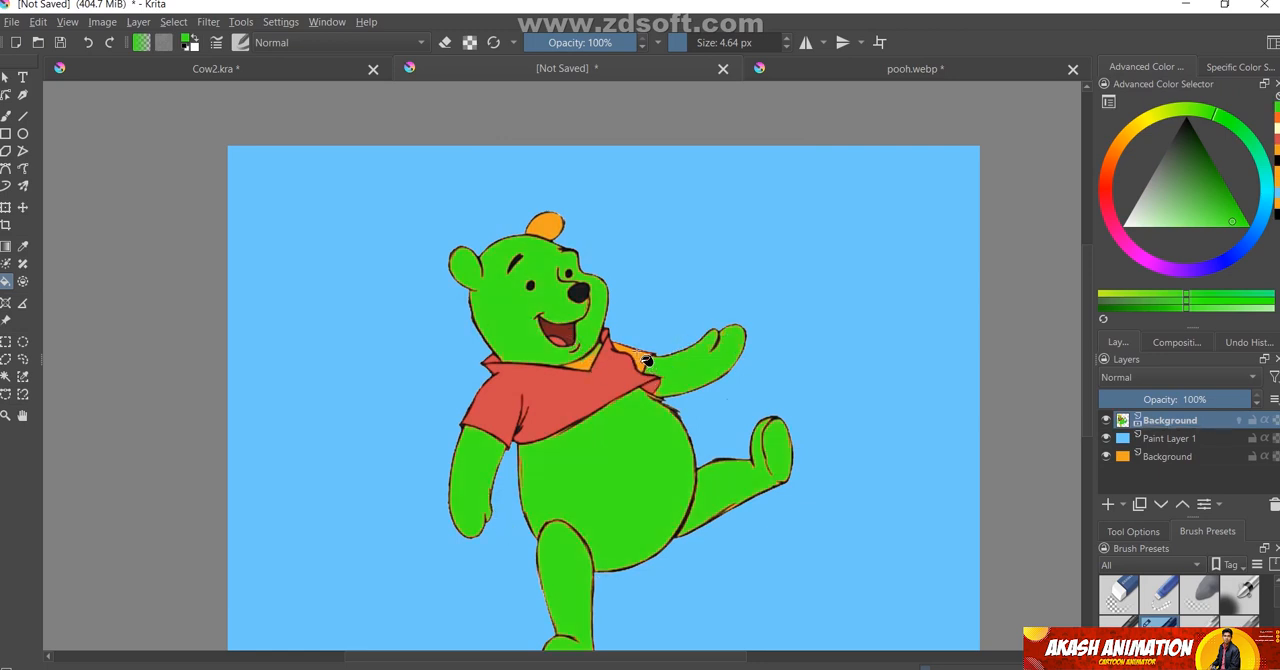
pyautogui.click(647, 360)
pyautogui.click(550, 228)
pyautogui.click(587, 363)
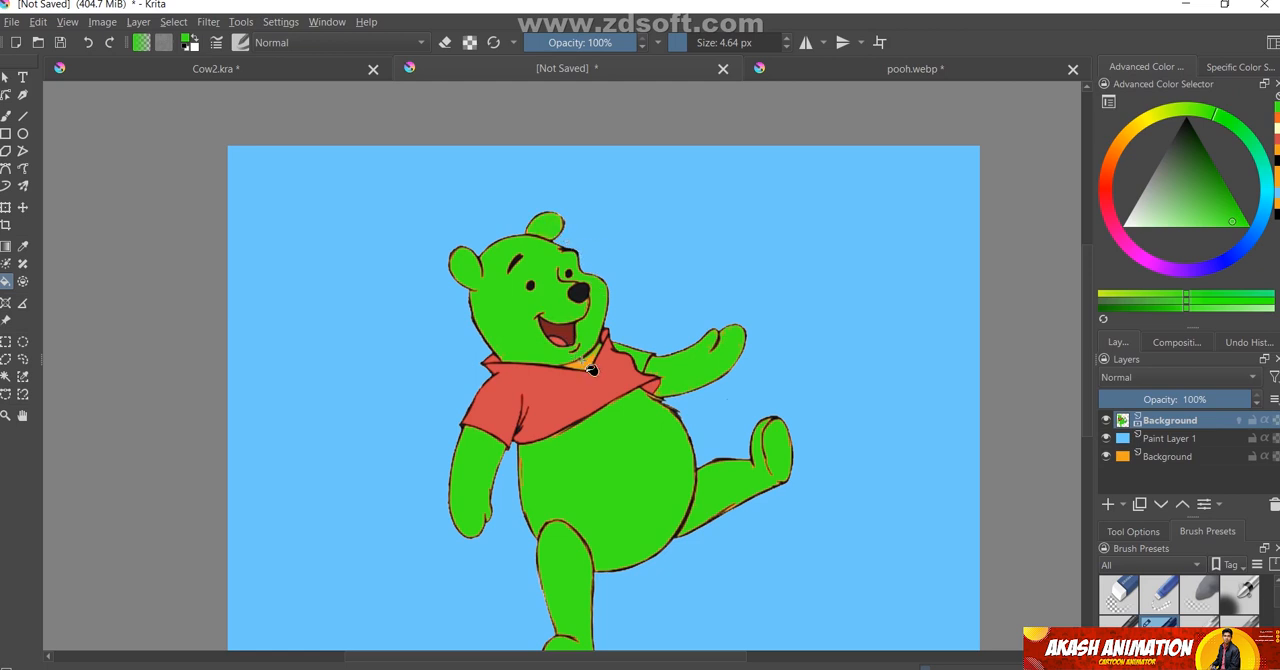
pyautogui.click(590, 362)
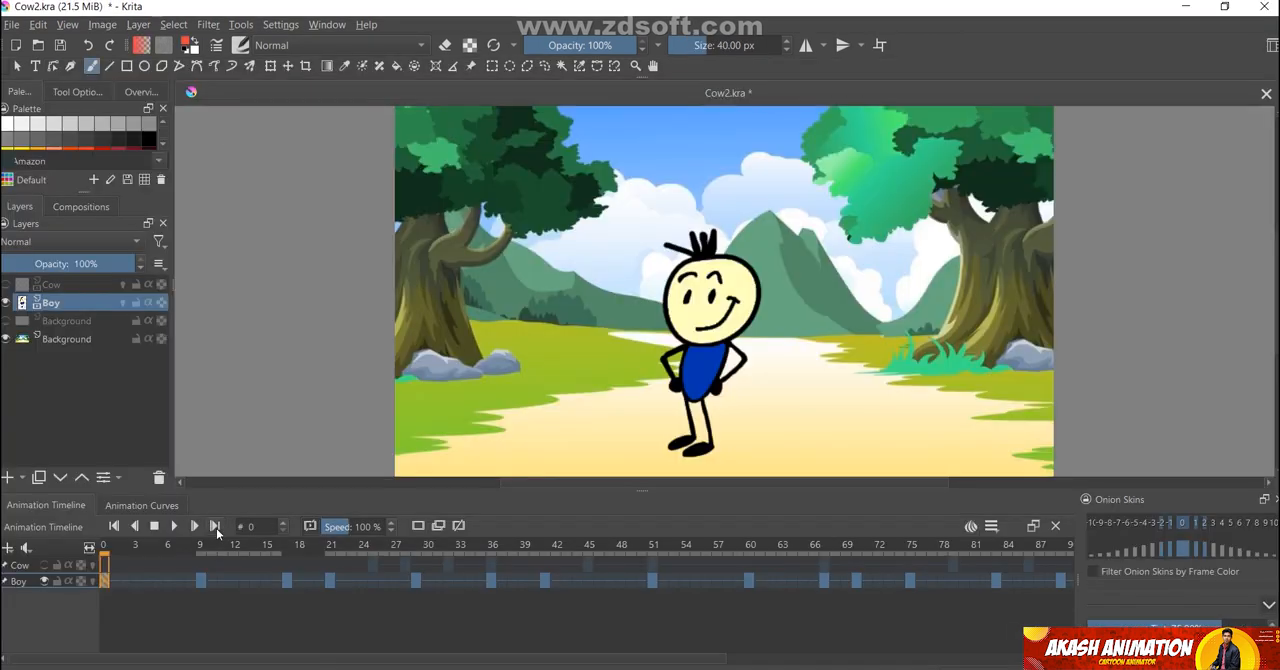
# Step through the Boy layer's keyframes one by one up to frame 125 in Cow2.kra to examine each drawn pose
pyautogui.click(216, 529)
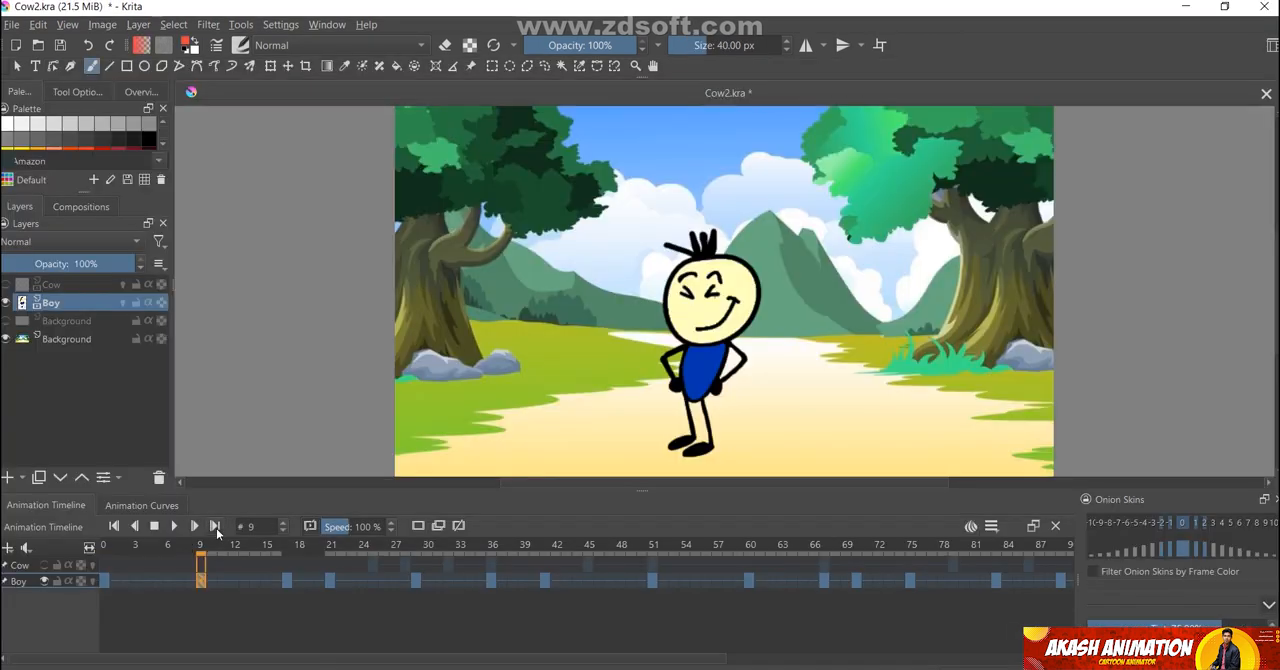
pyautogui.click(216, 529)
pyautogui.click(216, 528)
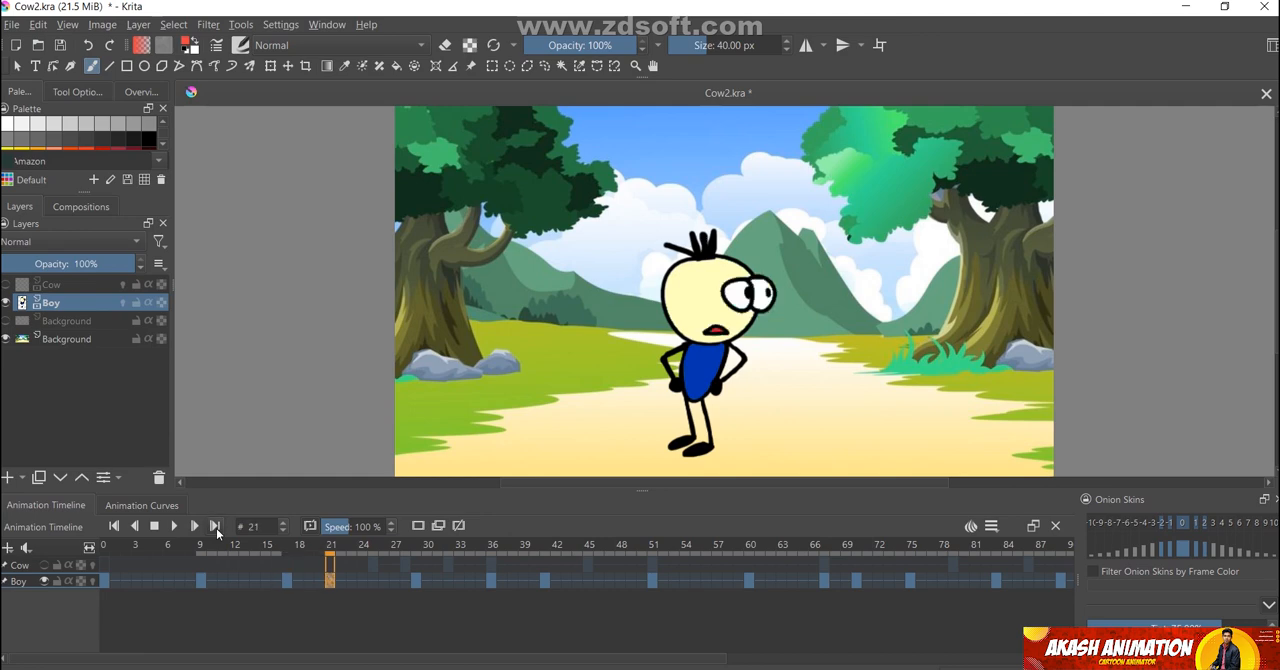
pyautogui.click(216, 528)
pyautogui.click(216, 528)
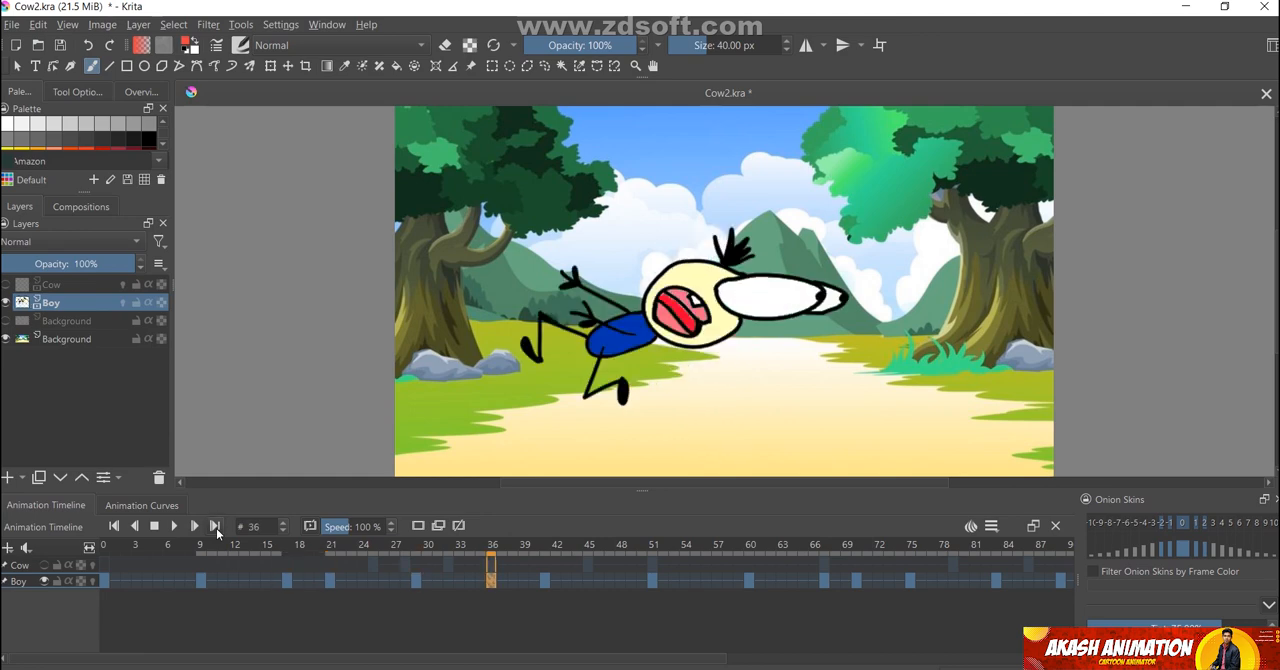
pyautogui.click(216, 528)
pyautogui.click(216, 528)
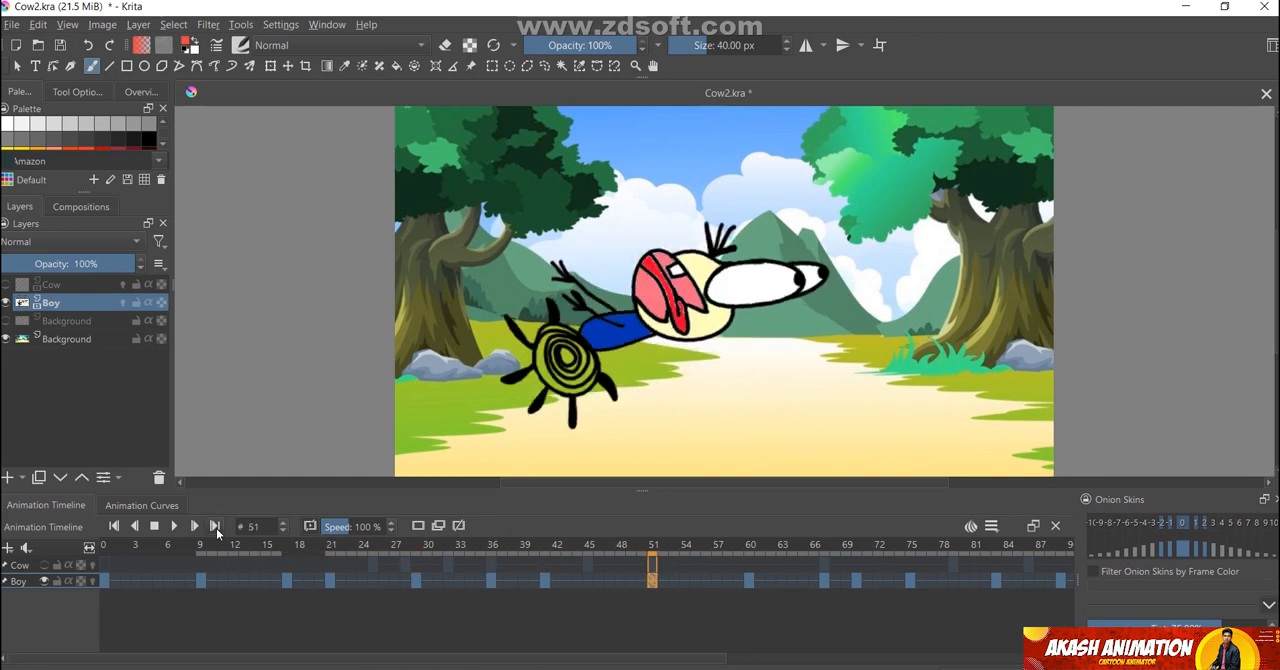
pyautogui.click(216, 528)
pyautogui.click(216, 528)
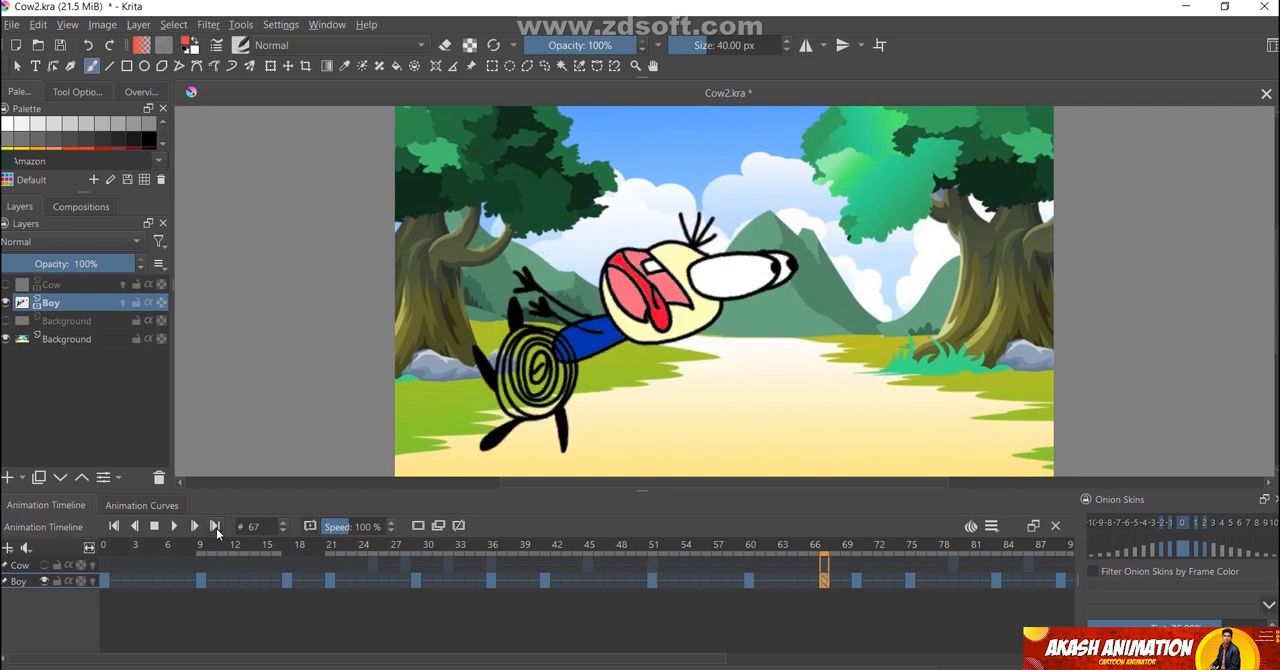
pyautogui.click(216, 528)
pyautogui.click(216, 528)
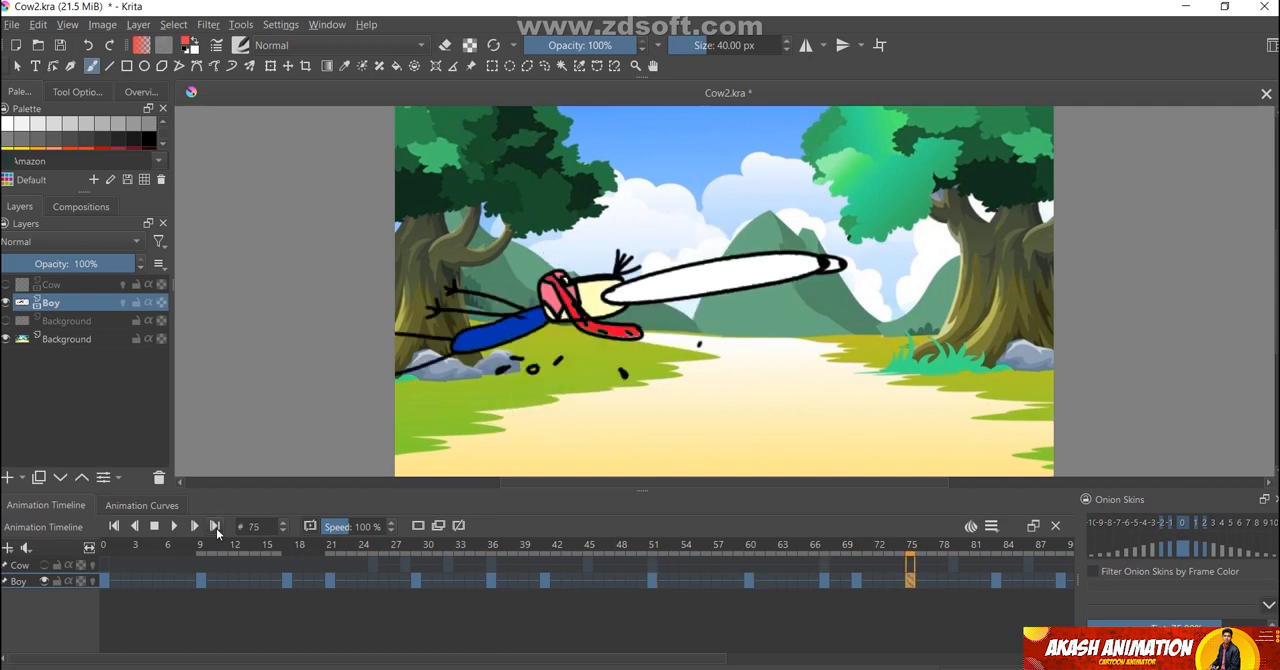
pyautogui.click(216, 528)
pyautogui.click(216, 528)
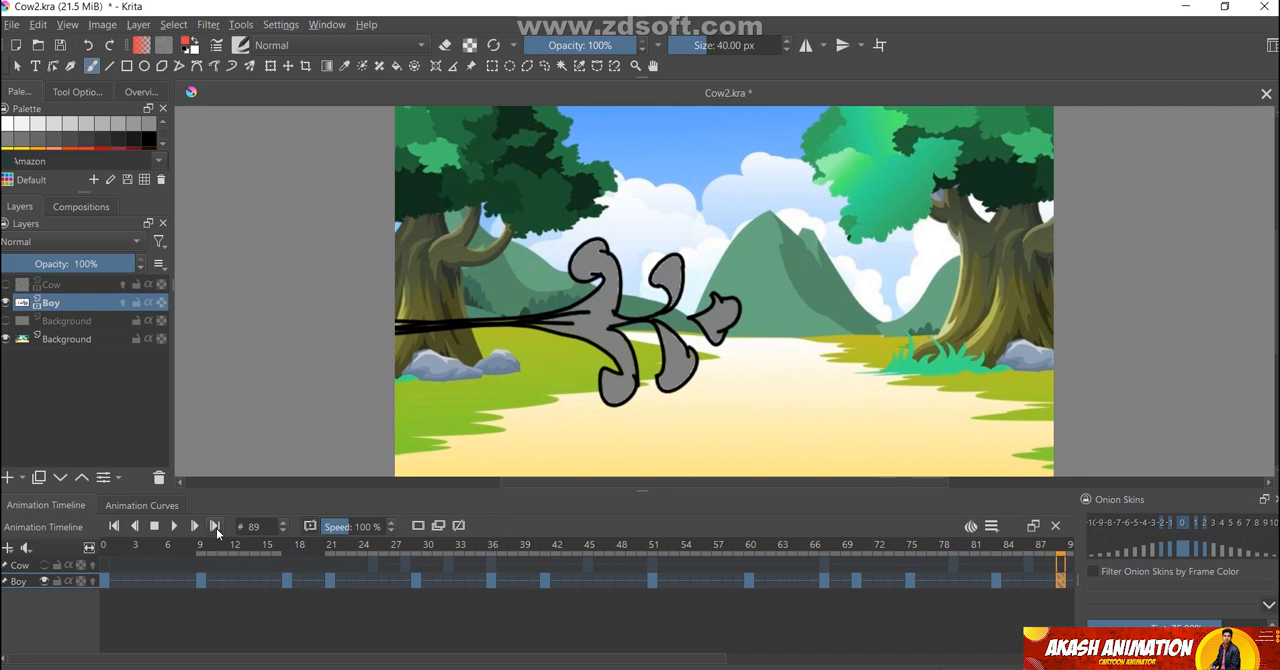
pyautogui.click(216, 528)
pyautogui.click(216, 528)
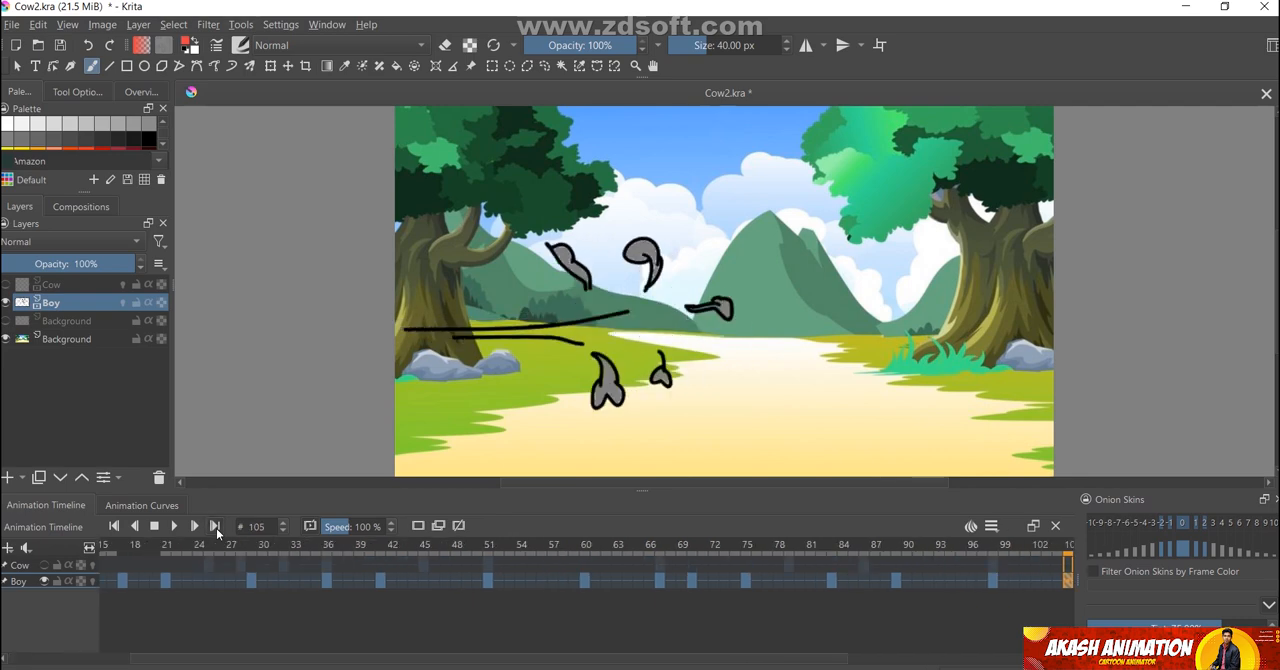
pyautogui.click(216, 528)
pyautogui.click(216, 528)
pyautogui.click(216, 528)
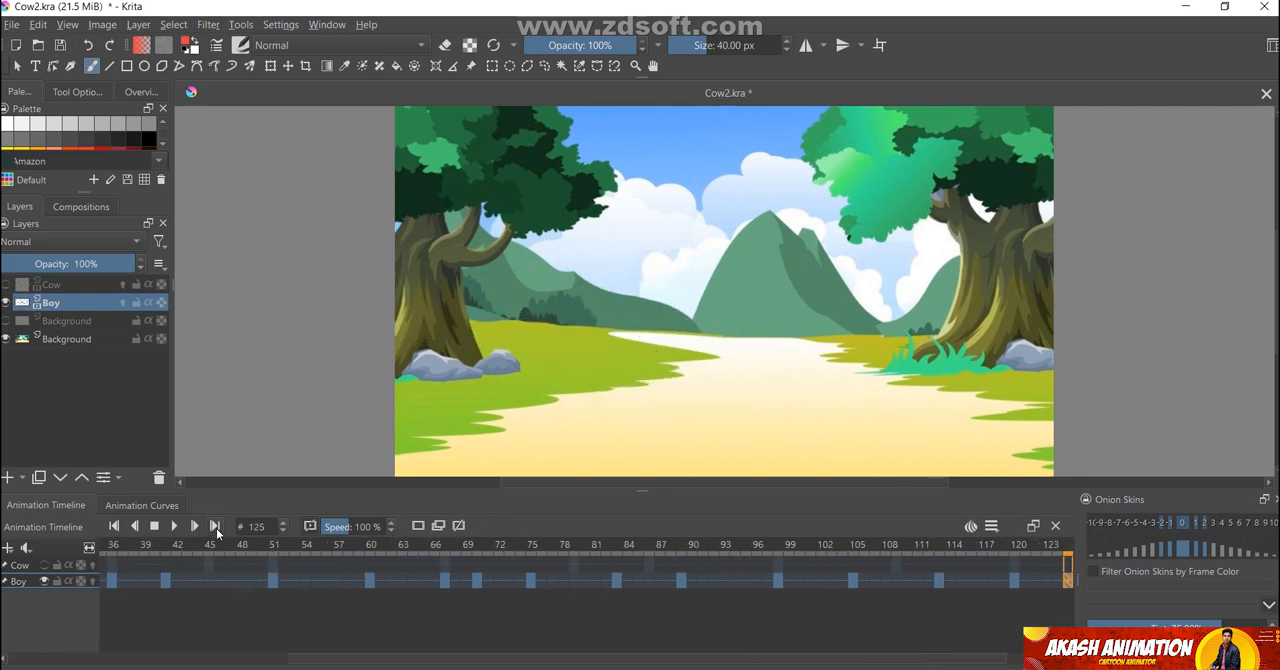